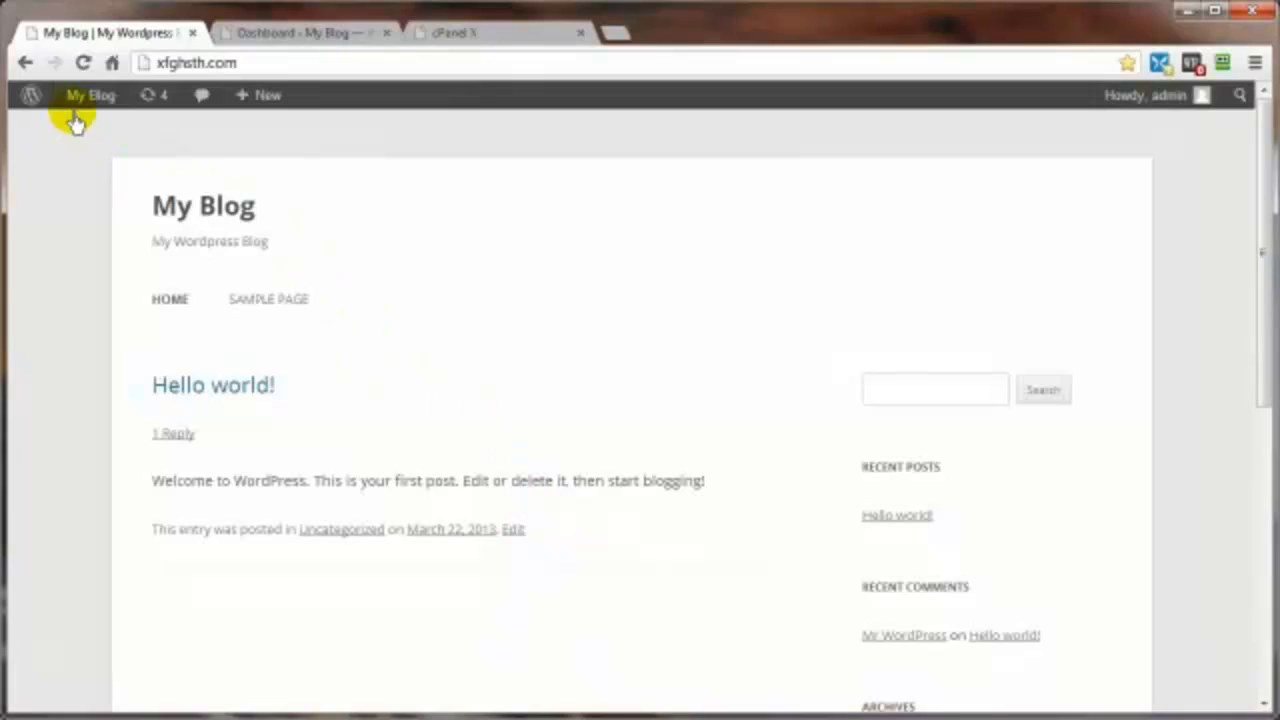
- Search the WordPress plugin directory for "better wp security" from the site's admin dashboard
click(325, 36)
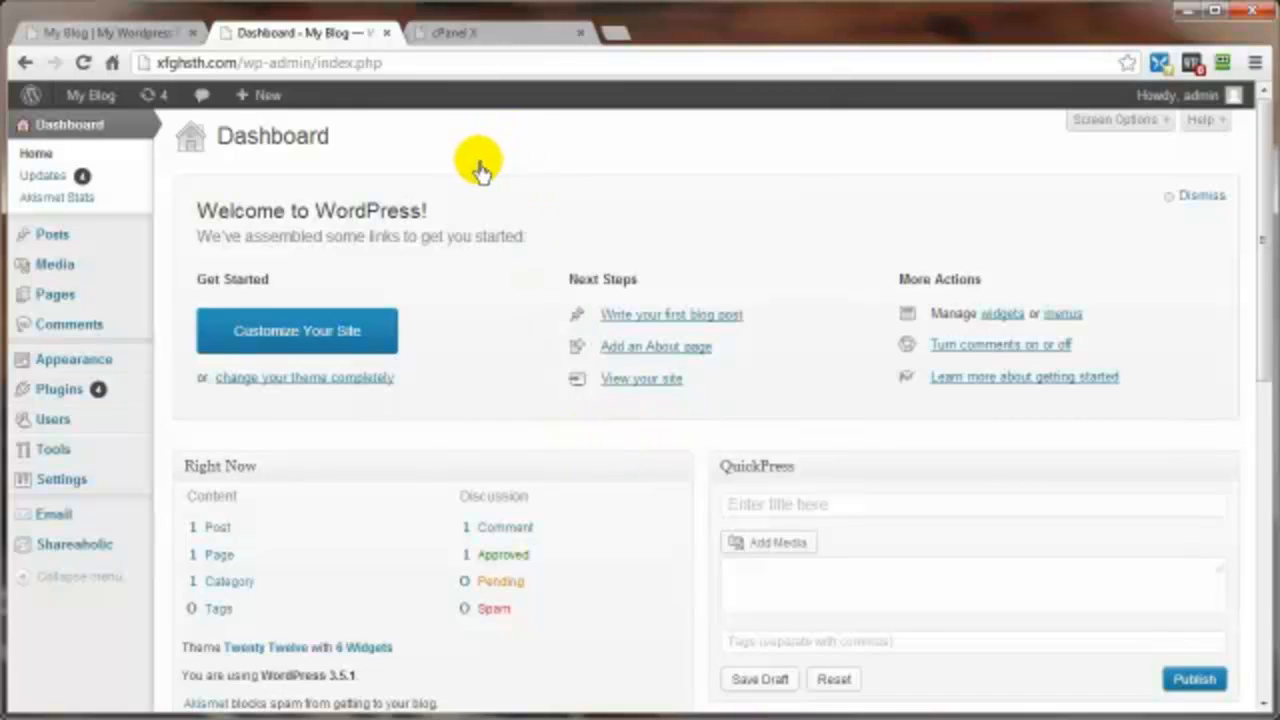
mouse_move(36, 392)
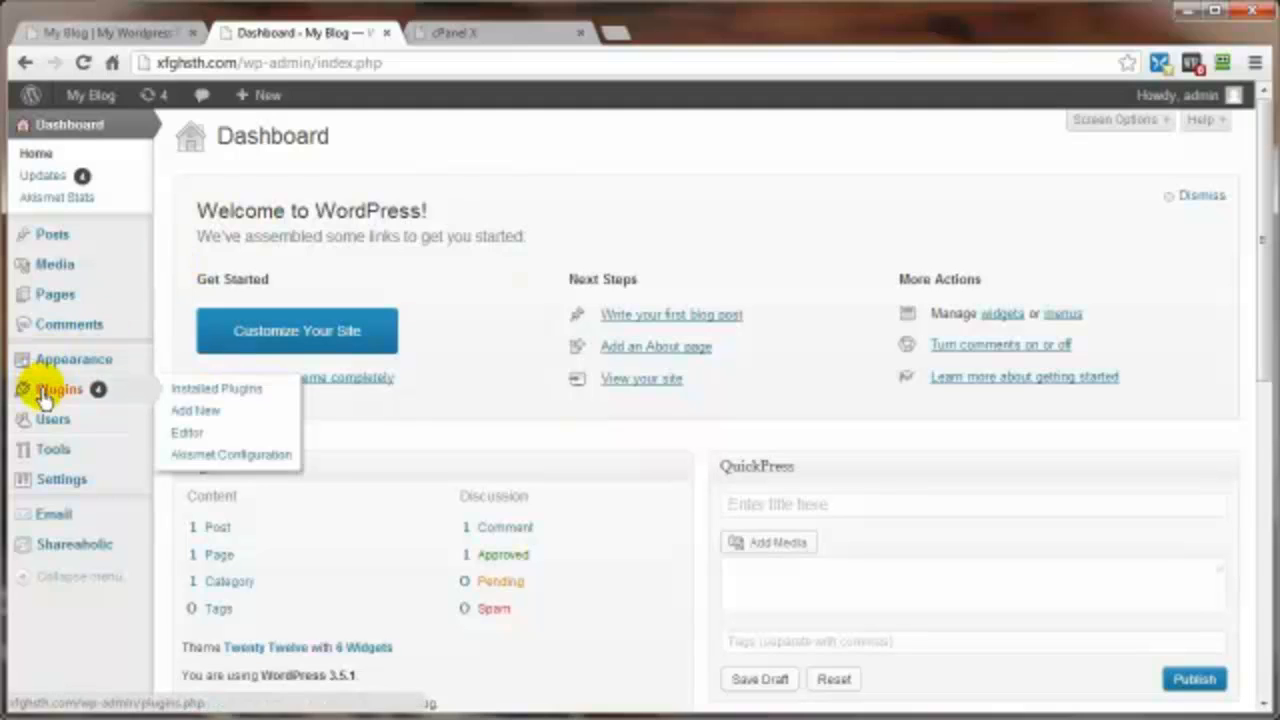
click(189, 410)
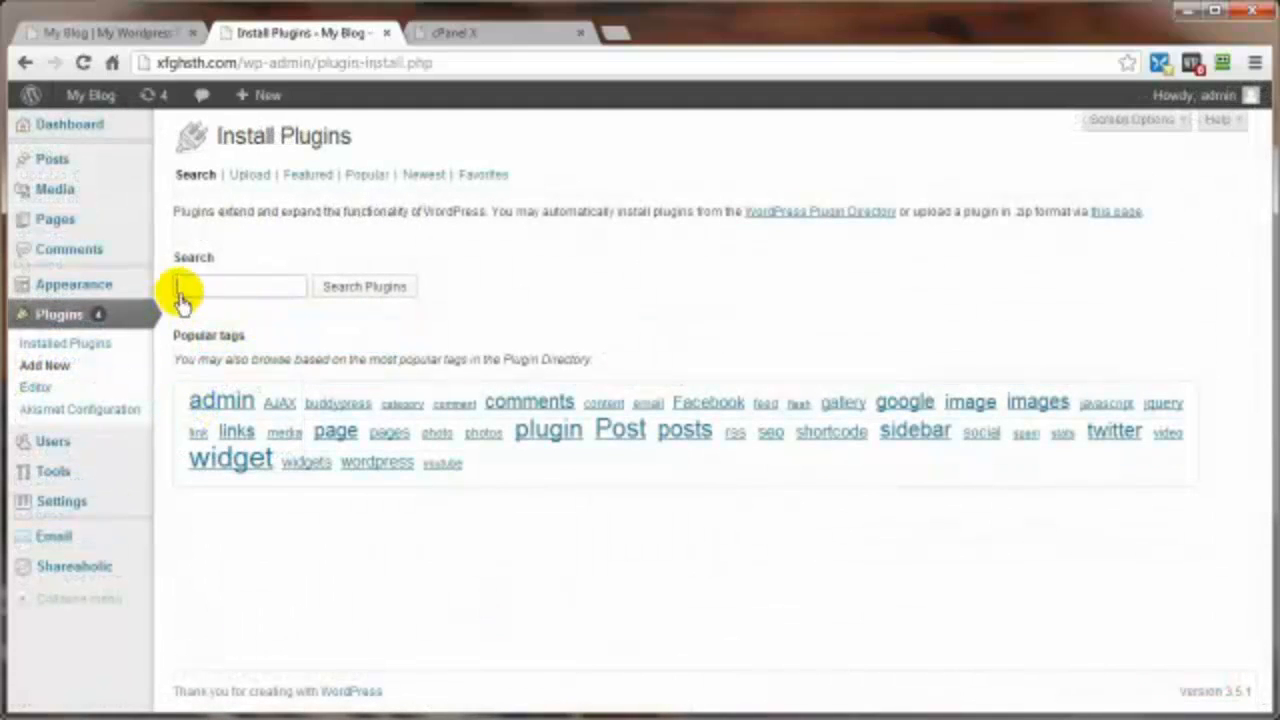
text(better wp security)
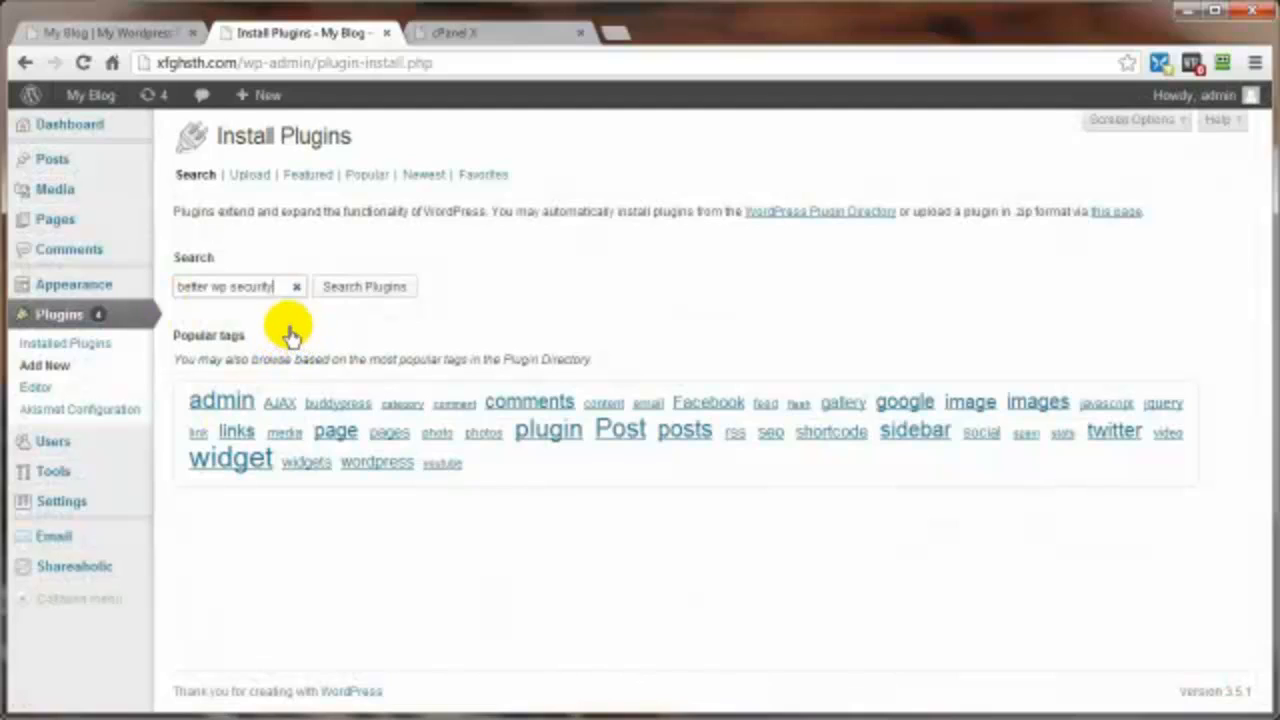
click(348, 290)
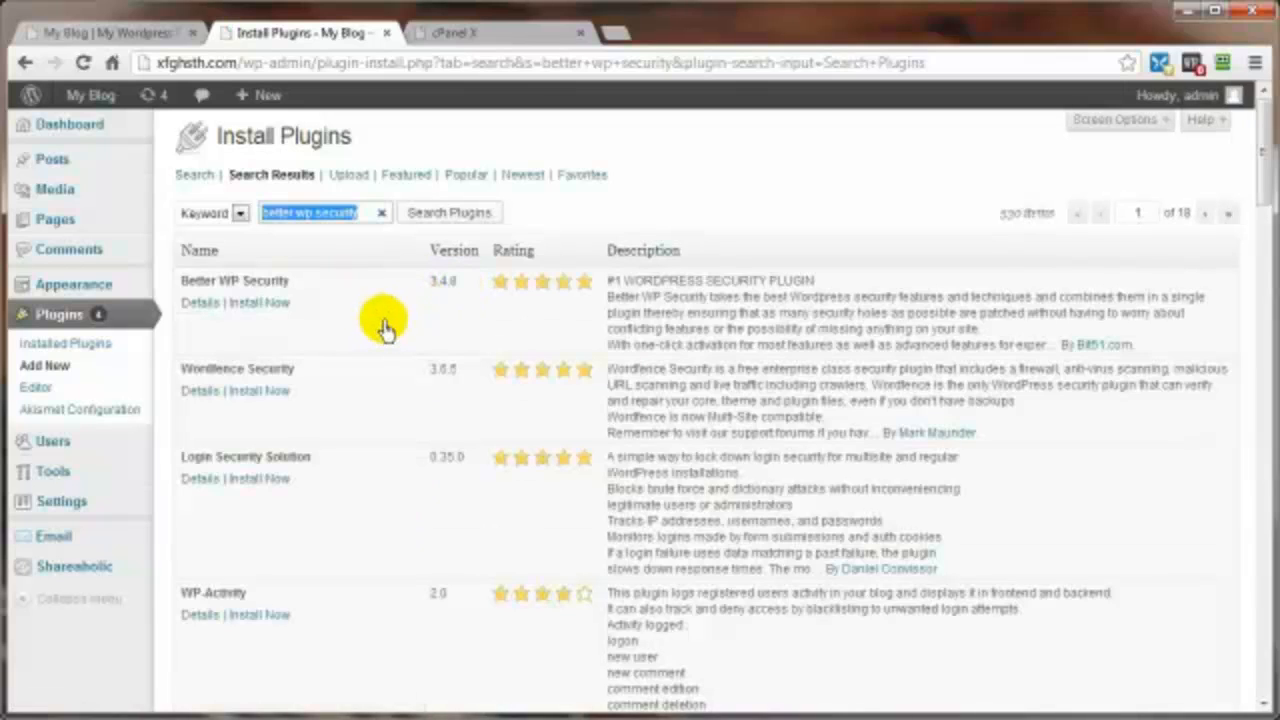
- Install the Better WP Security plugin, confirm the installation and activate it
click(251, 310)
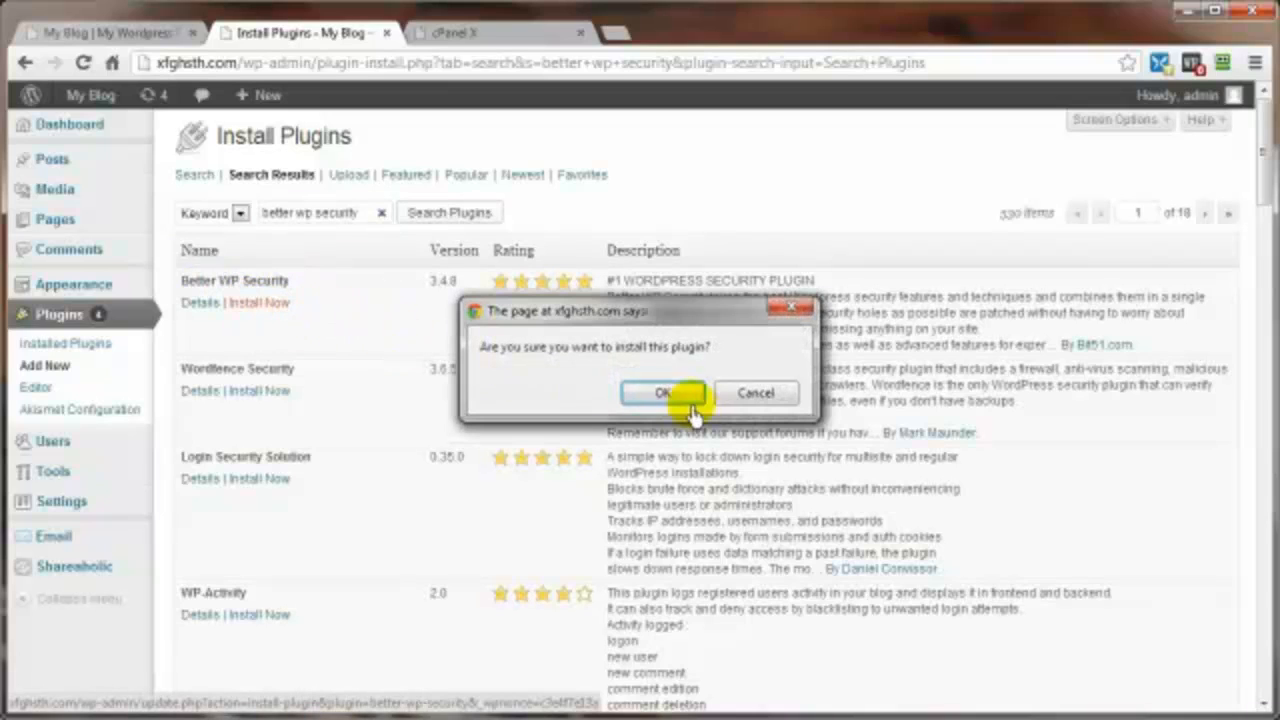
click(660, 394)
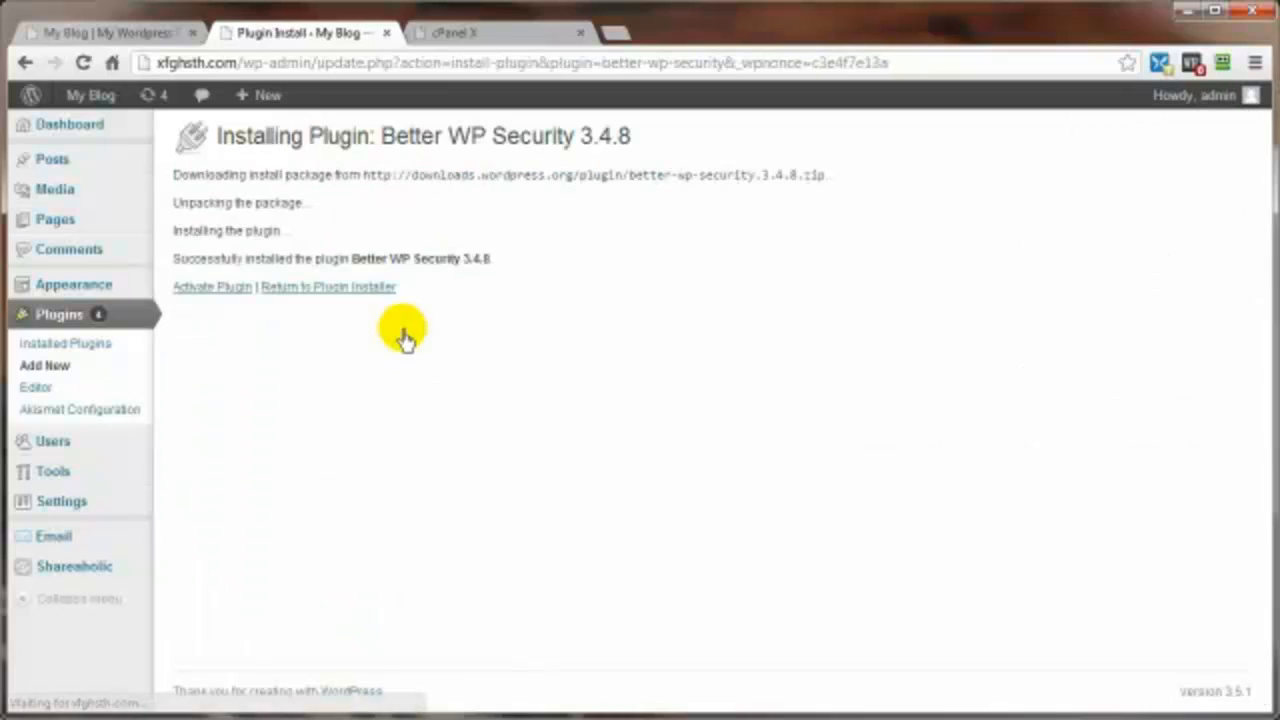
click(211, 298)
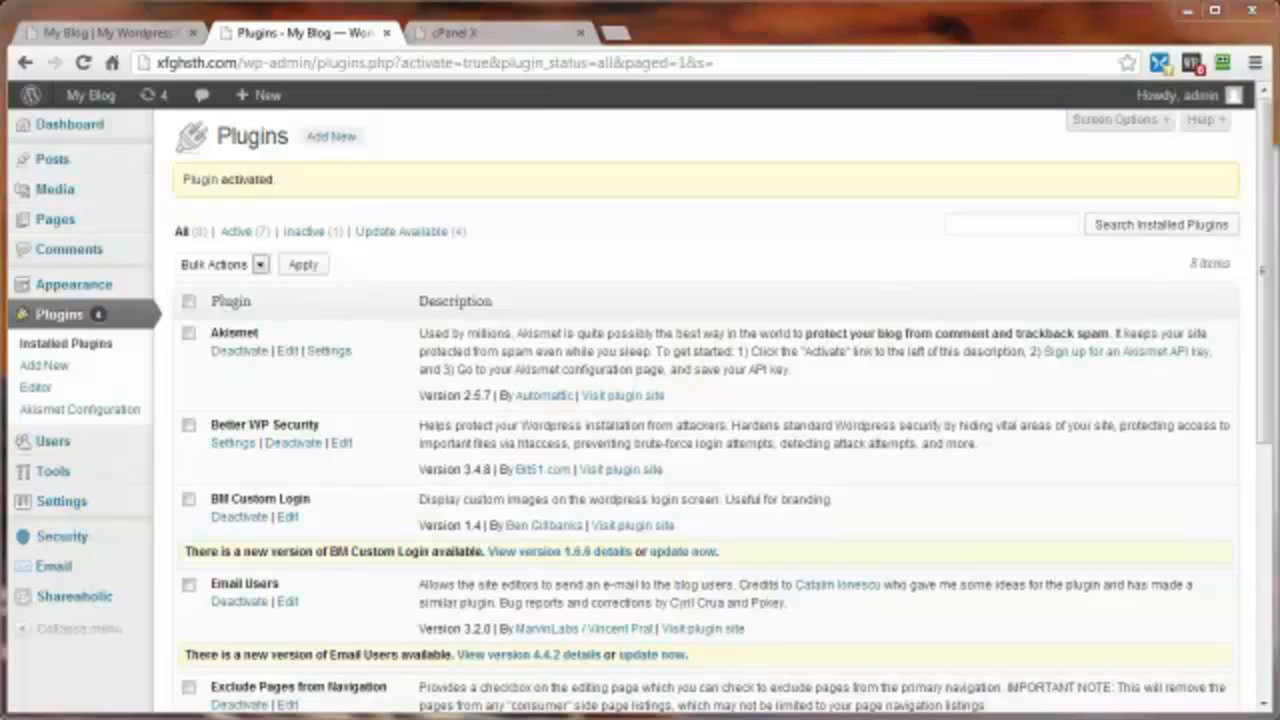
- Bring the 05:00 countdown timer over the Plugins page and start it
drag(1012, 8, 925, 178)
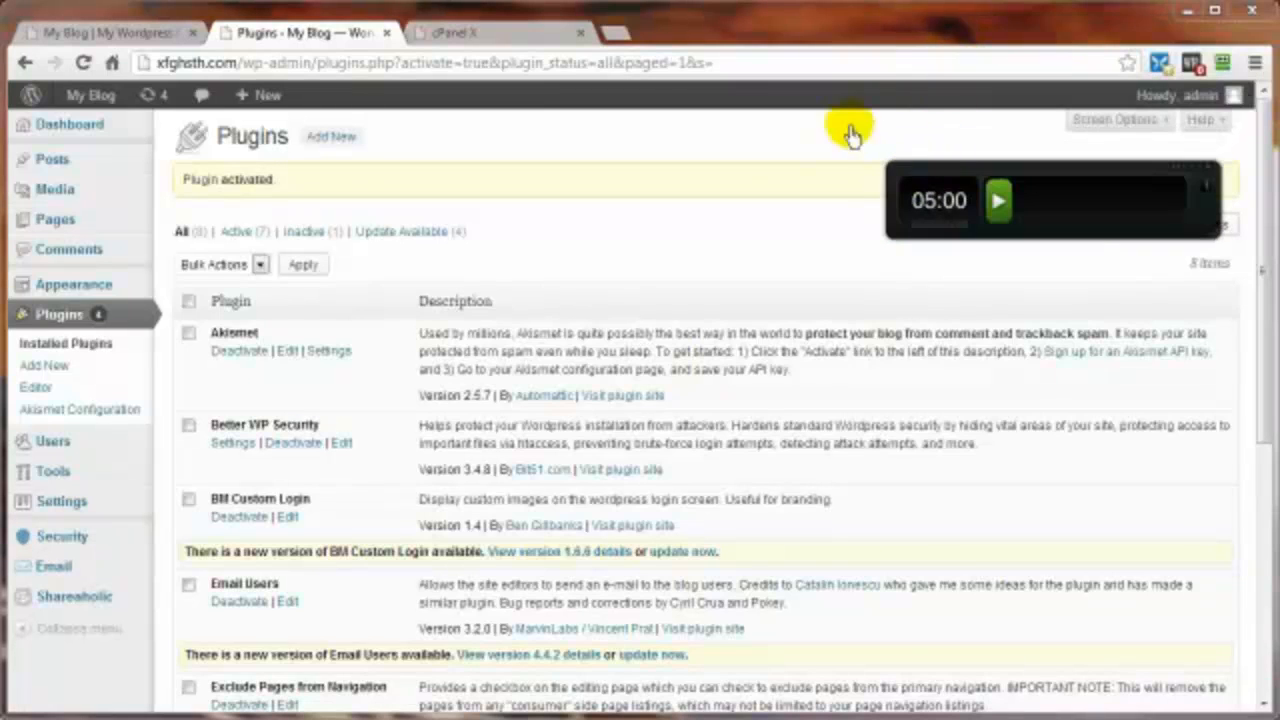
click(998, 207)
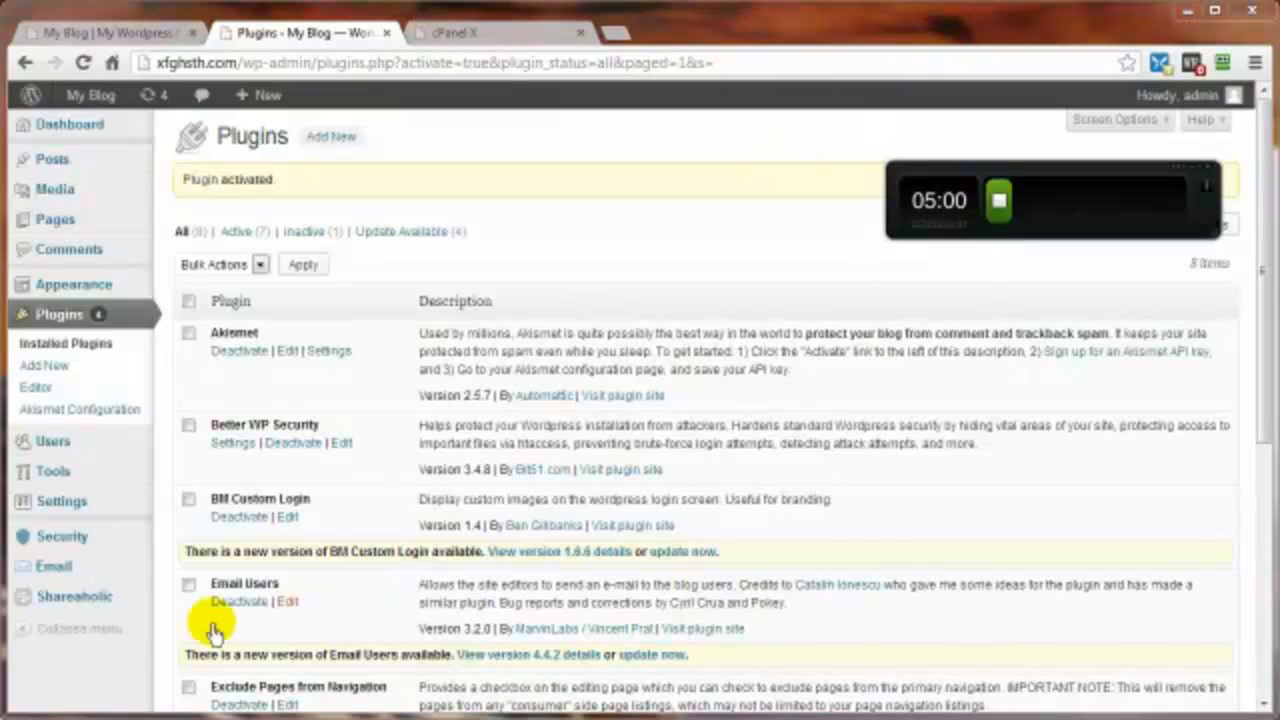
- Start the Better WP Security setup, declining the database backup and allowing the plugin to change WordPress core files
click(63, 537)
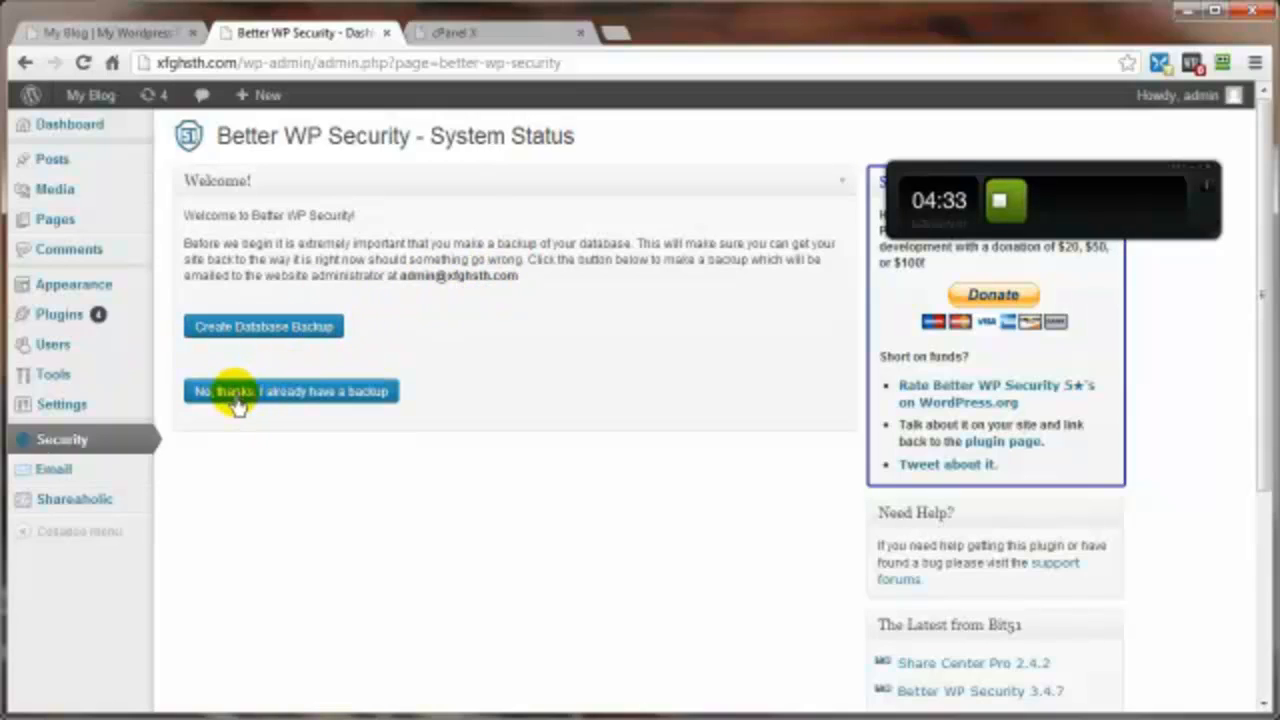
click(300, 393)
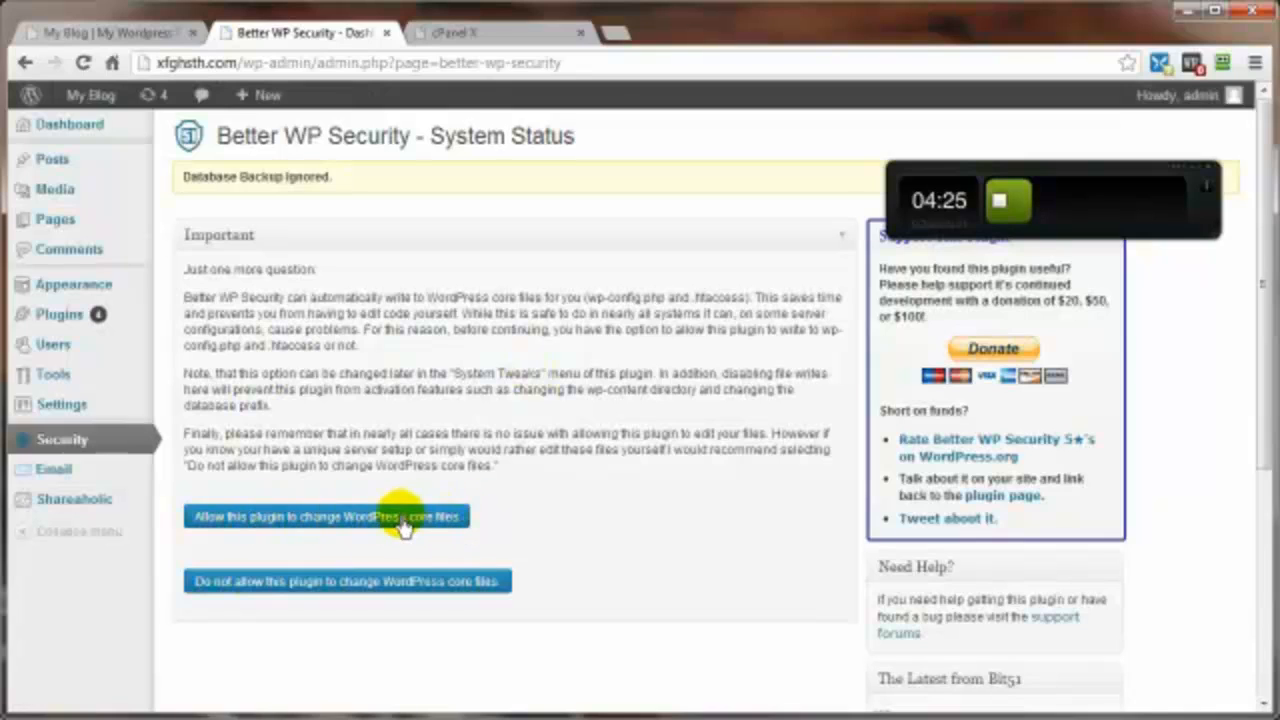
click(236, 524)
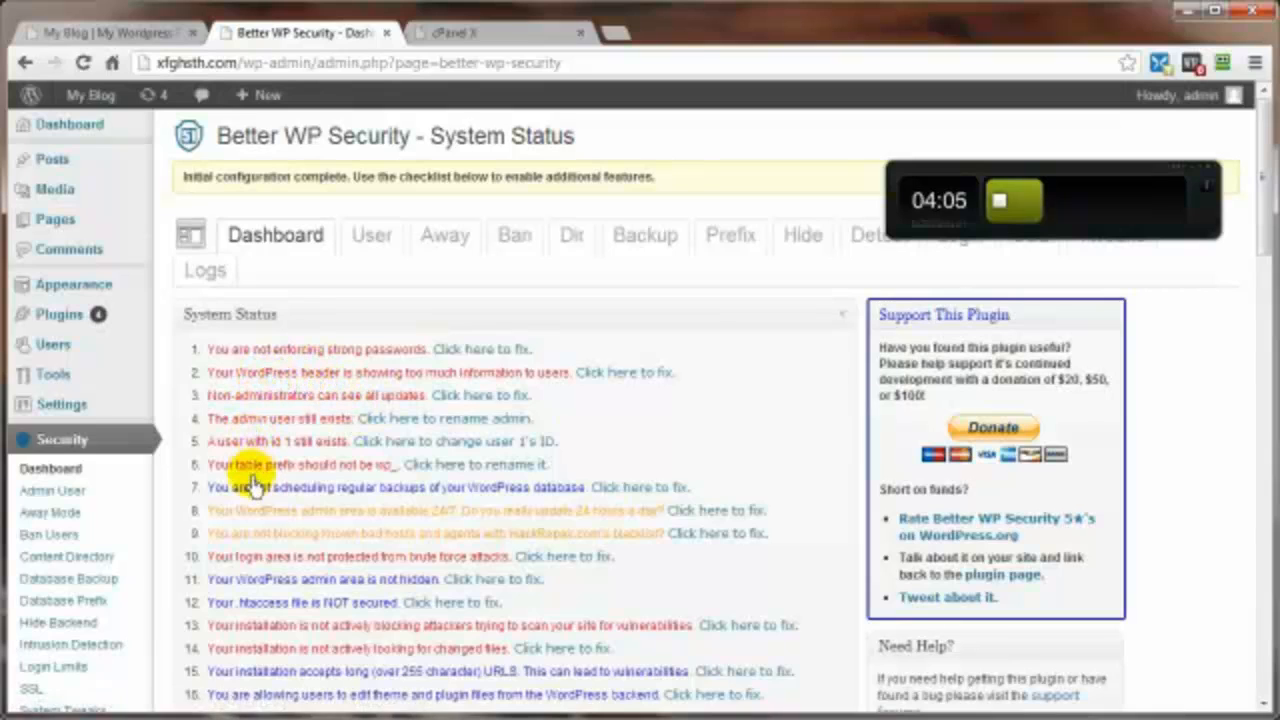
- Return to the One-Click Protection page and secure the site from basic attacks
scroll(265, 535, down, 1)
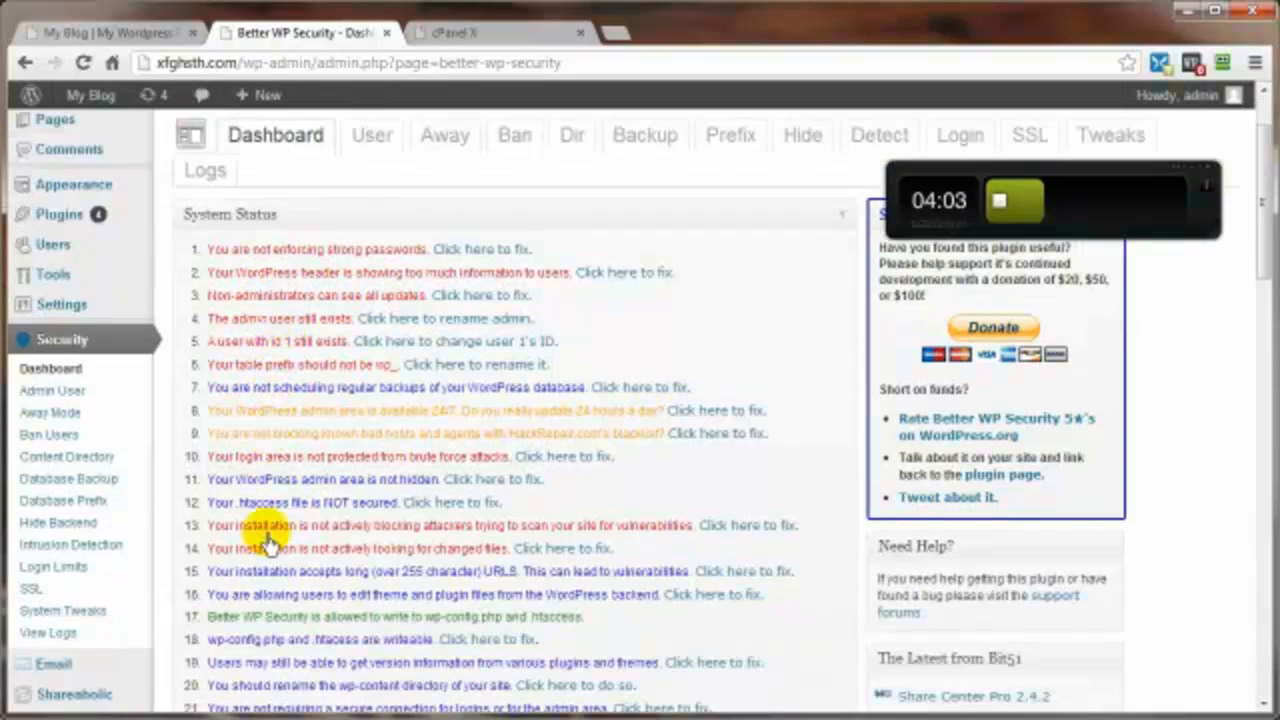
scroll(266, 537, down, 2)
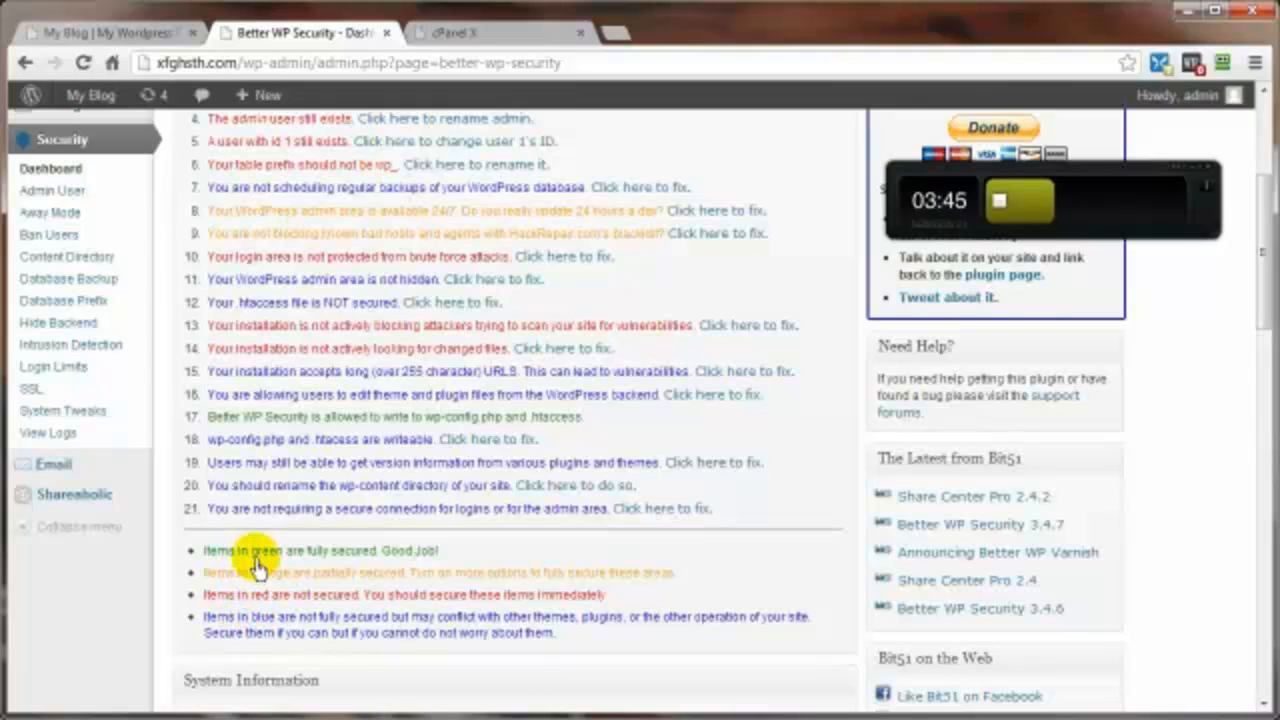
scroll(278, 578, up, 5)
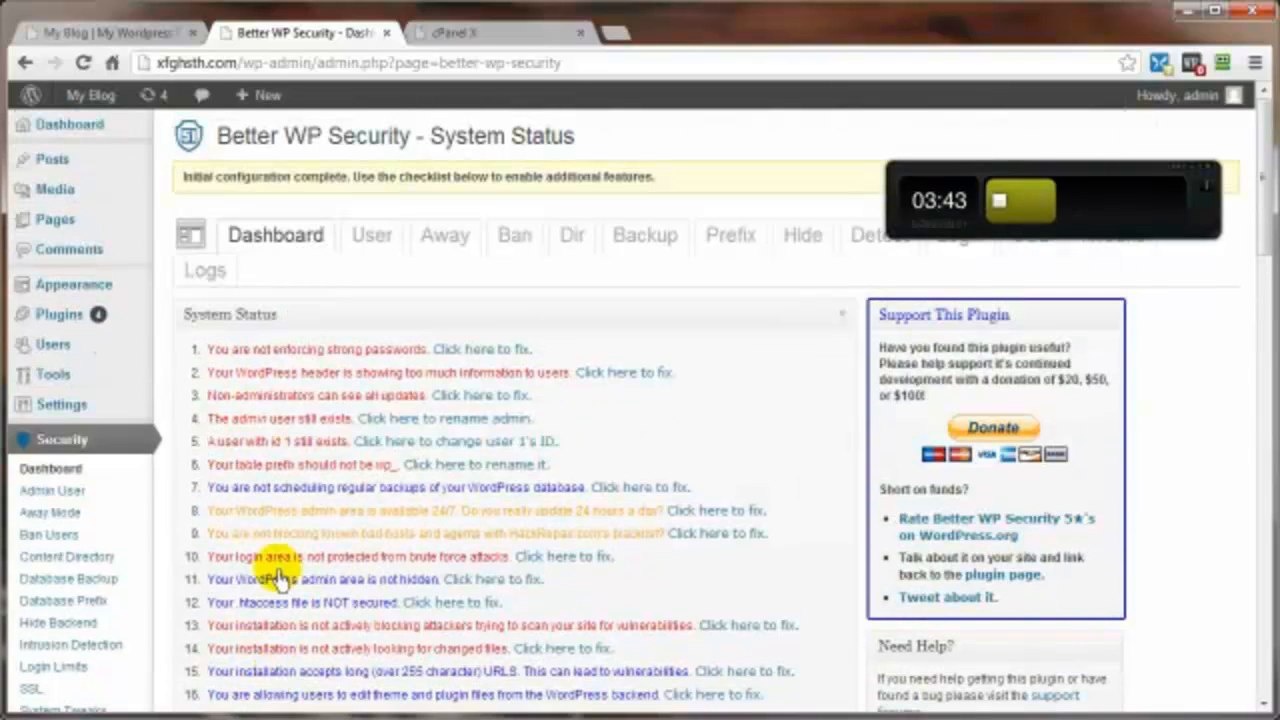
click(25, 62)
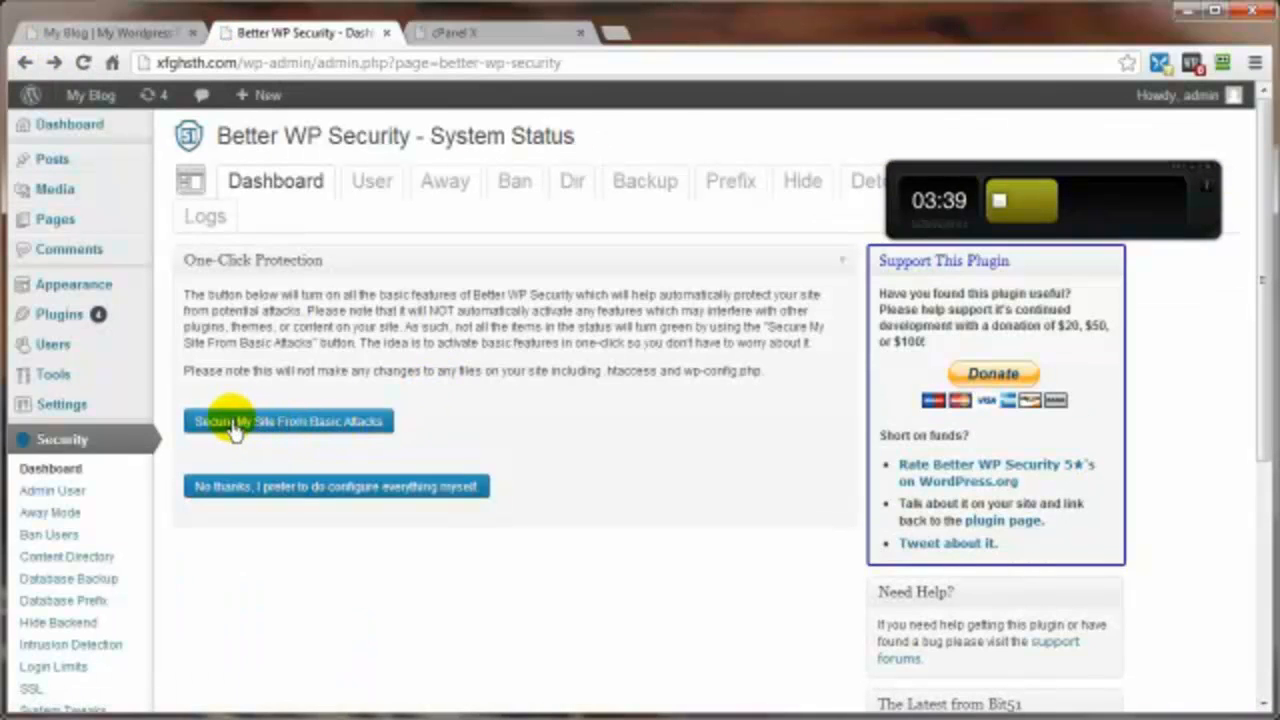
click(332, 424)
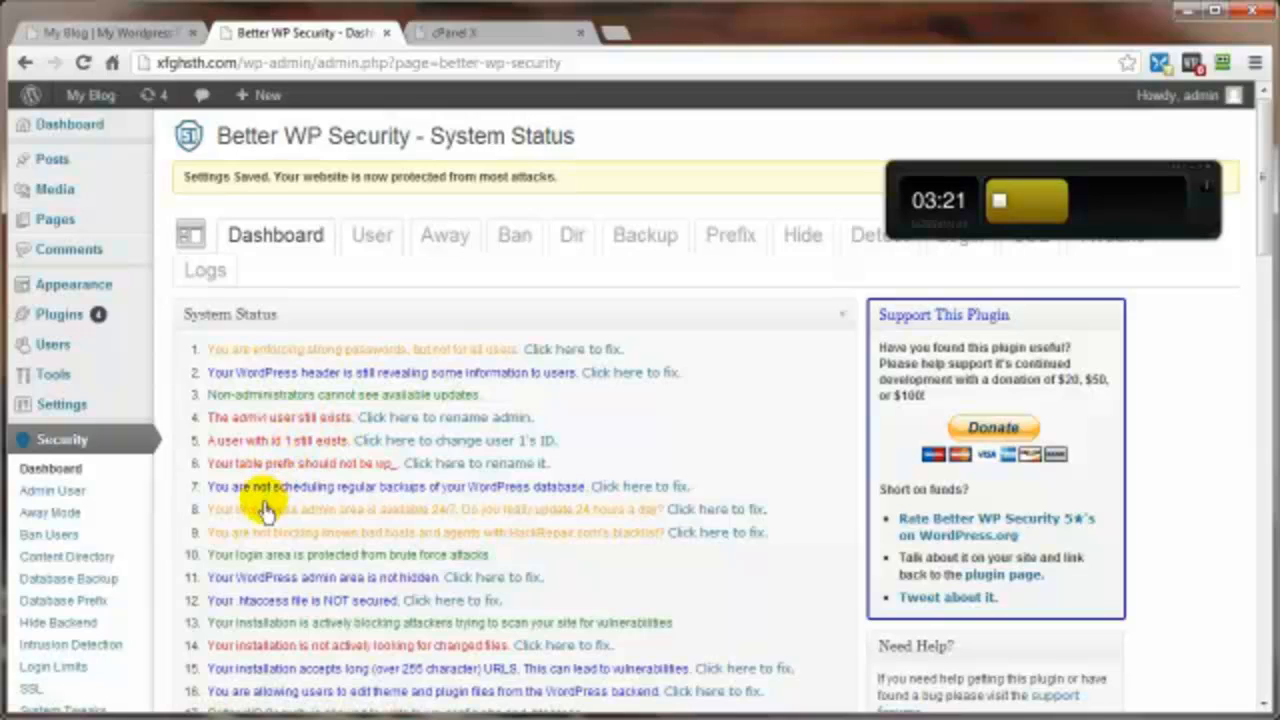
- Review the System Status checklist and the color legend beneath it
scroll(300, 520, down, 4)
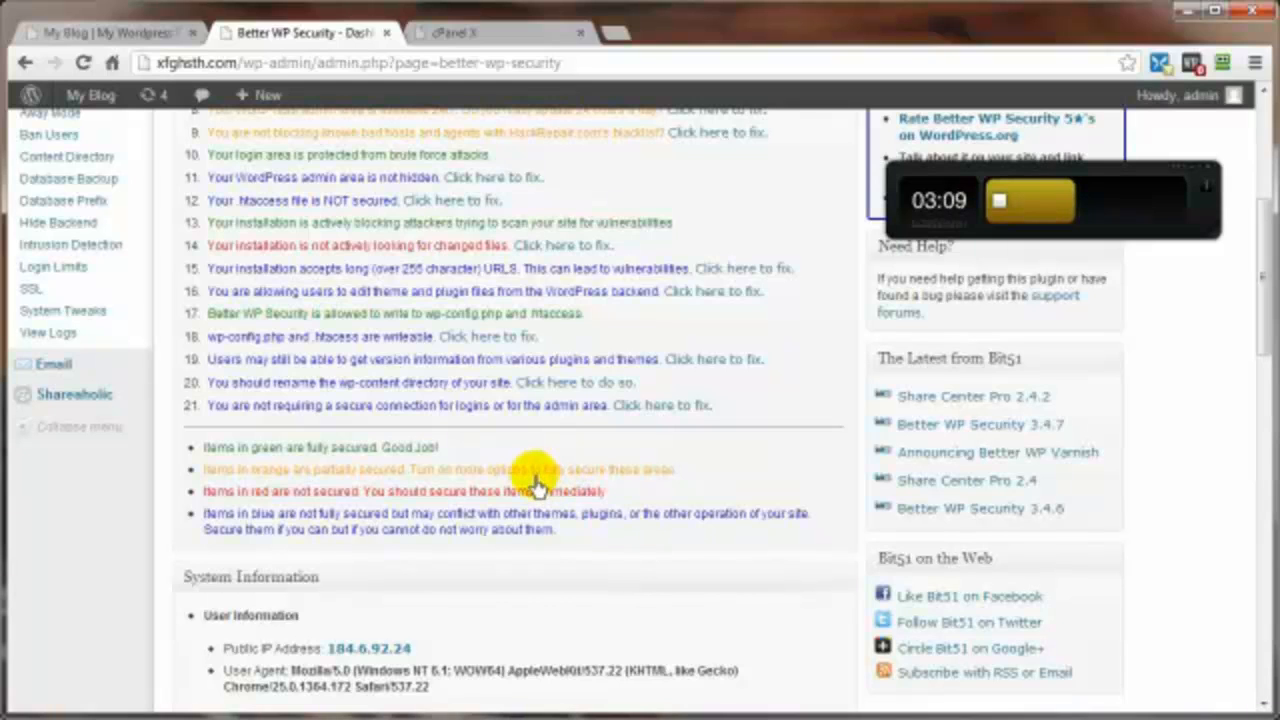
scroll(525, 476, up, 3)
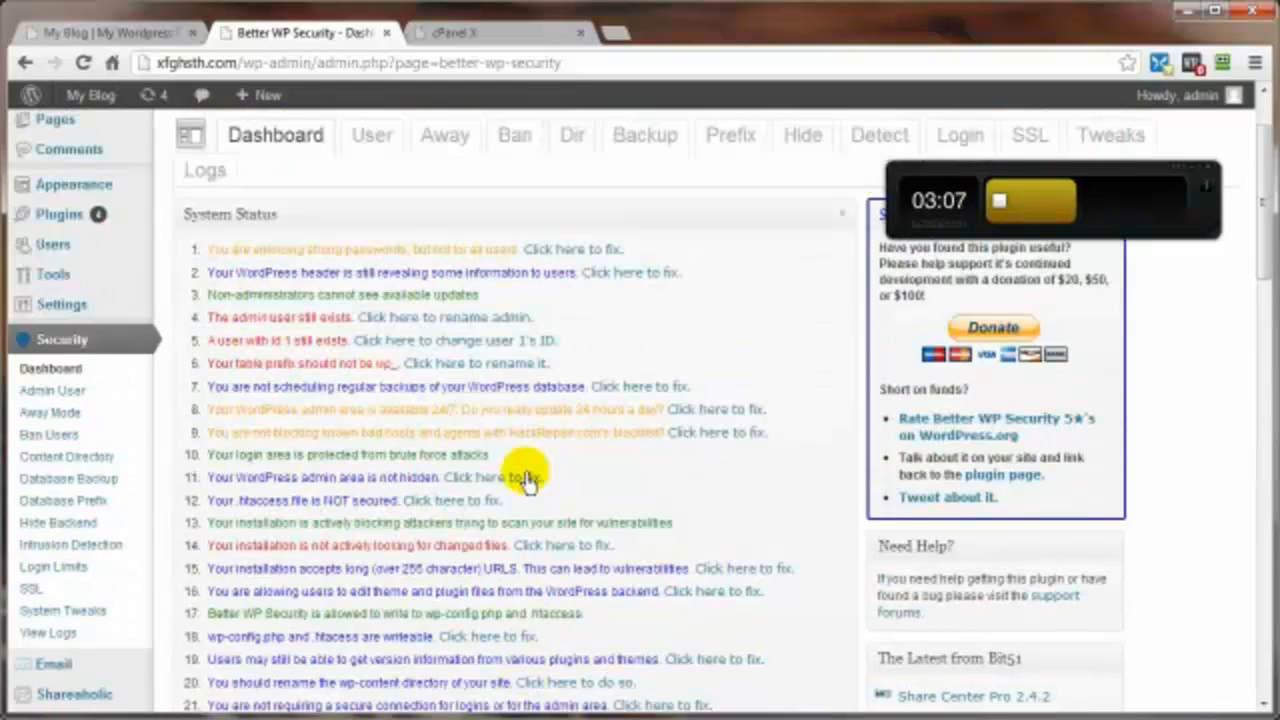
scroll(402, 428, down, 4)
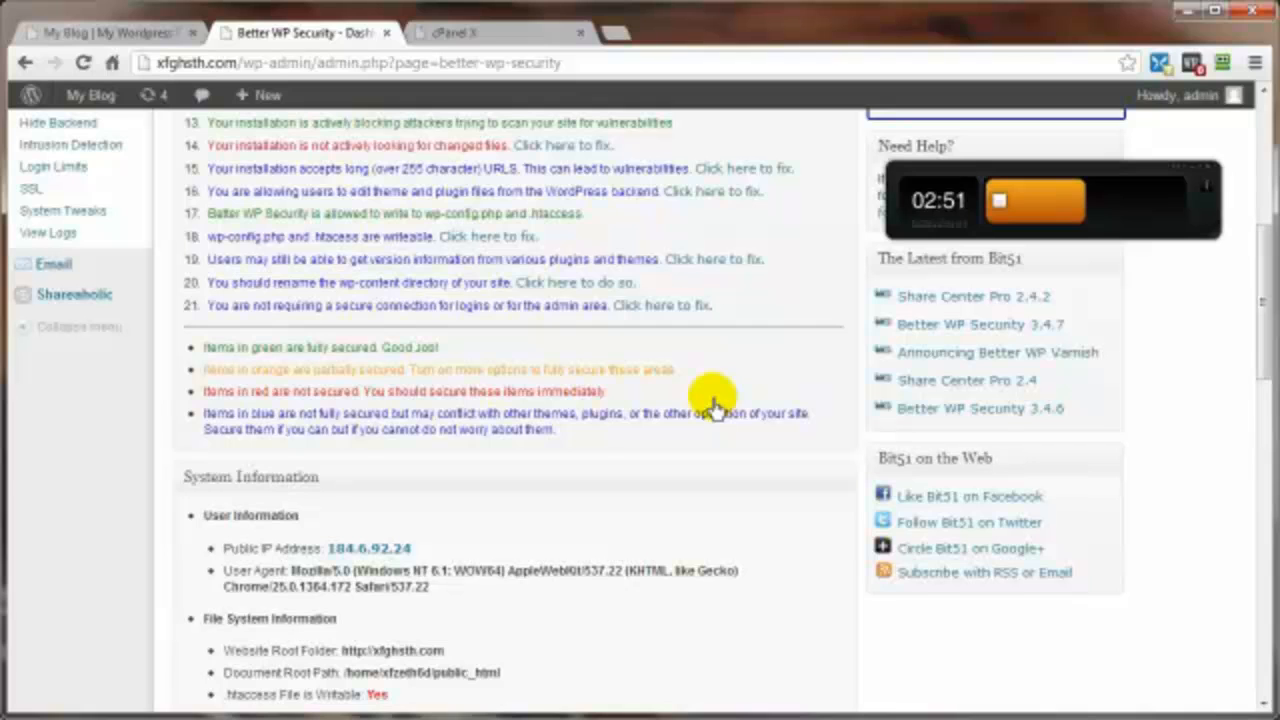
scroll(430, 423, up, 3)
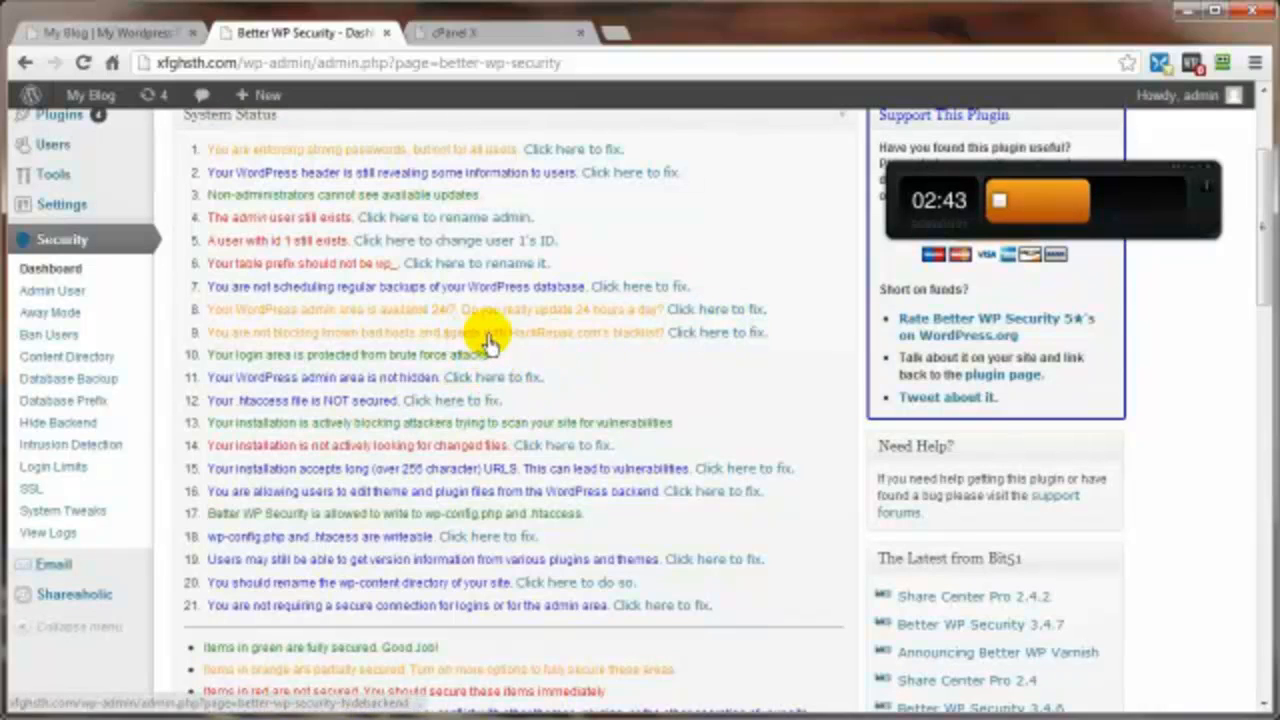
- Switch to cPanel, launch phpMyAdmin and open the _wp296 database
click(492, 40)
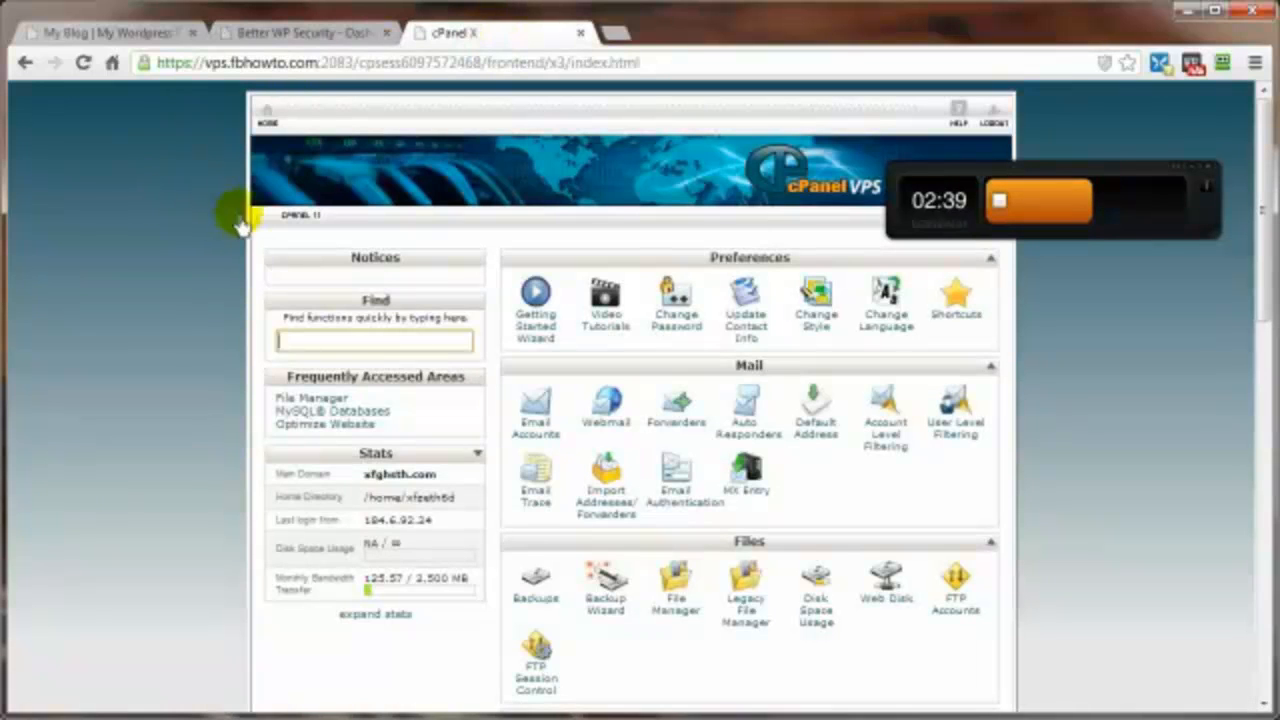
scroll(400, 460, down, 5)
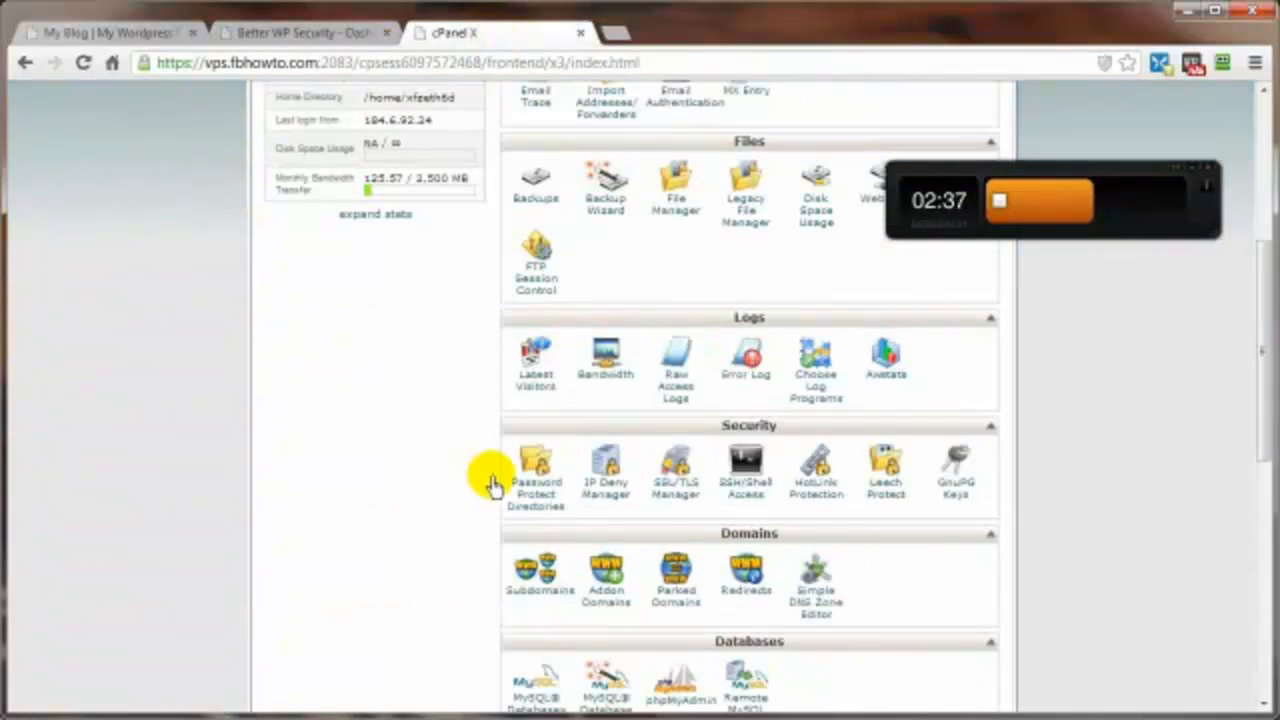
scroll(373, 486, down, 2)
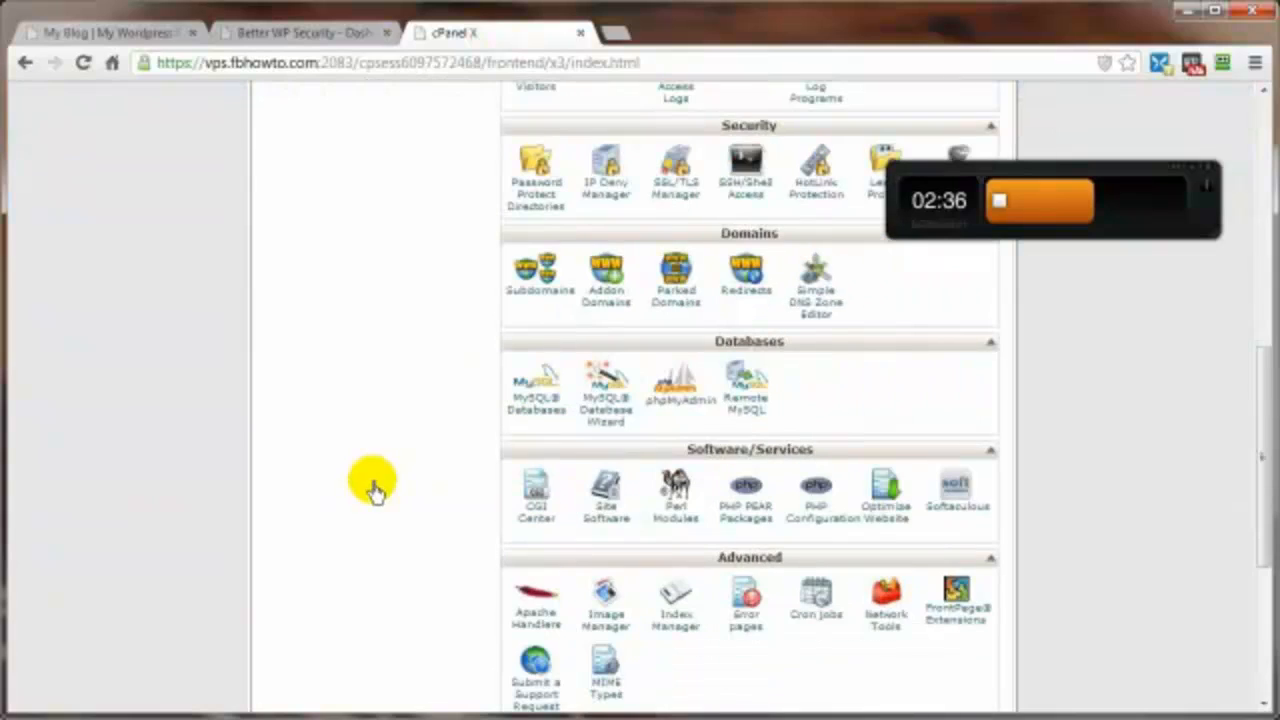
click(670, 408)
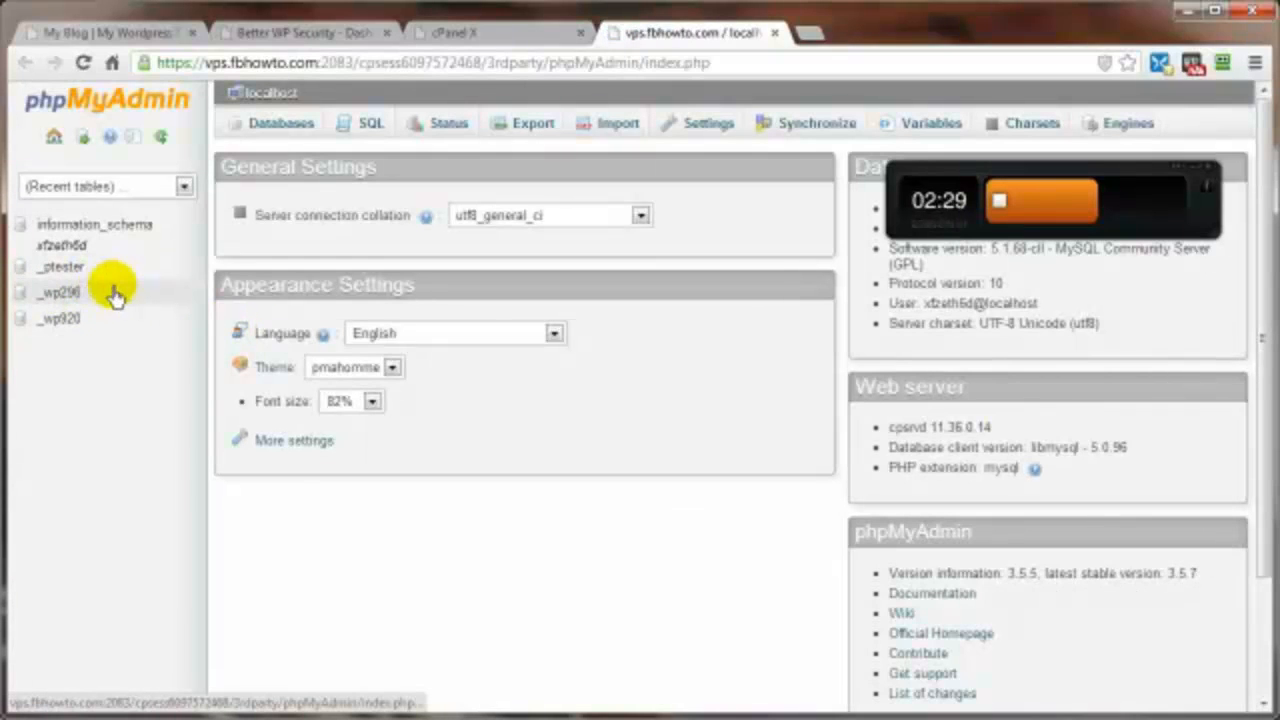
click(100, 297)
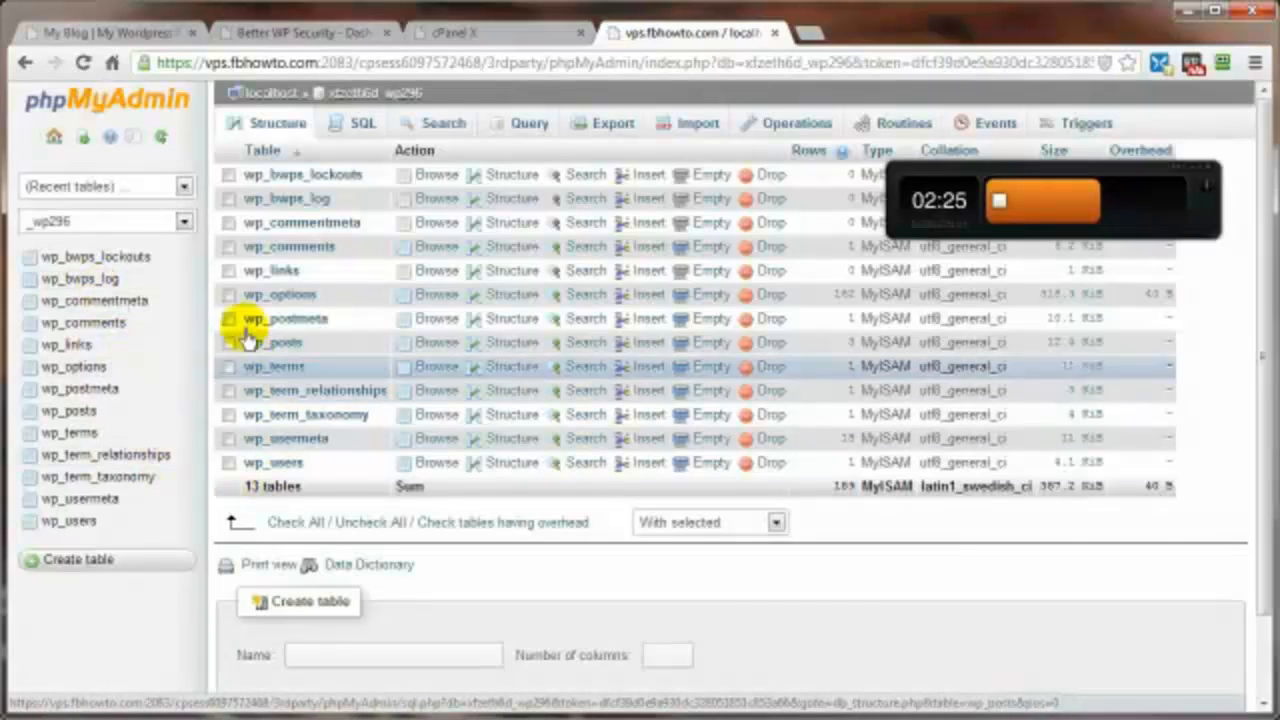
- Examine the bulk actions for all checked tables and the import options of the _wp296 database
click(285, 524)
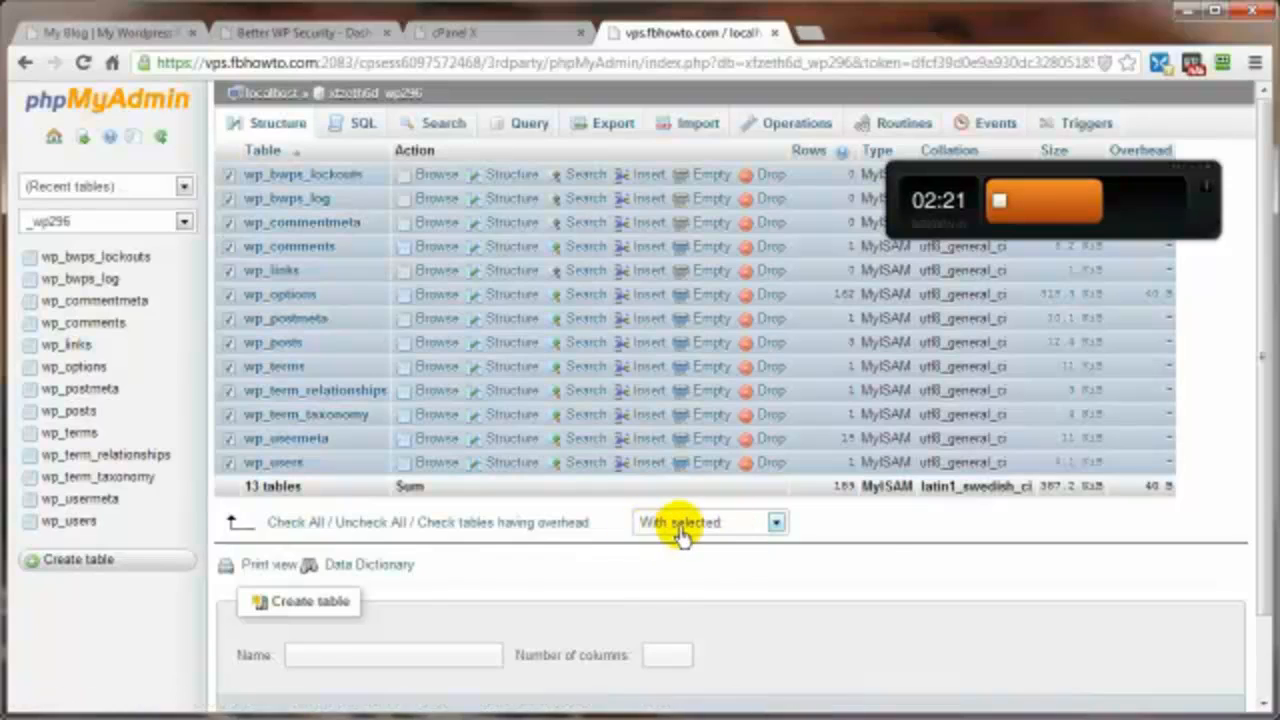
scroll(869, 545, down, 1)
click(773, 428)
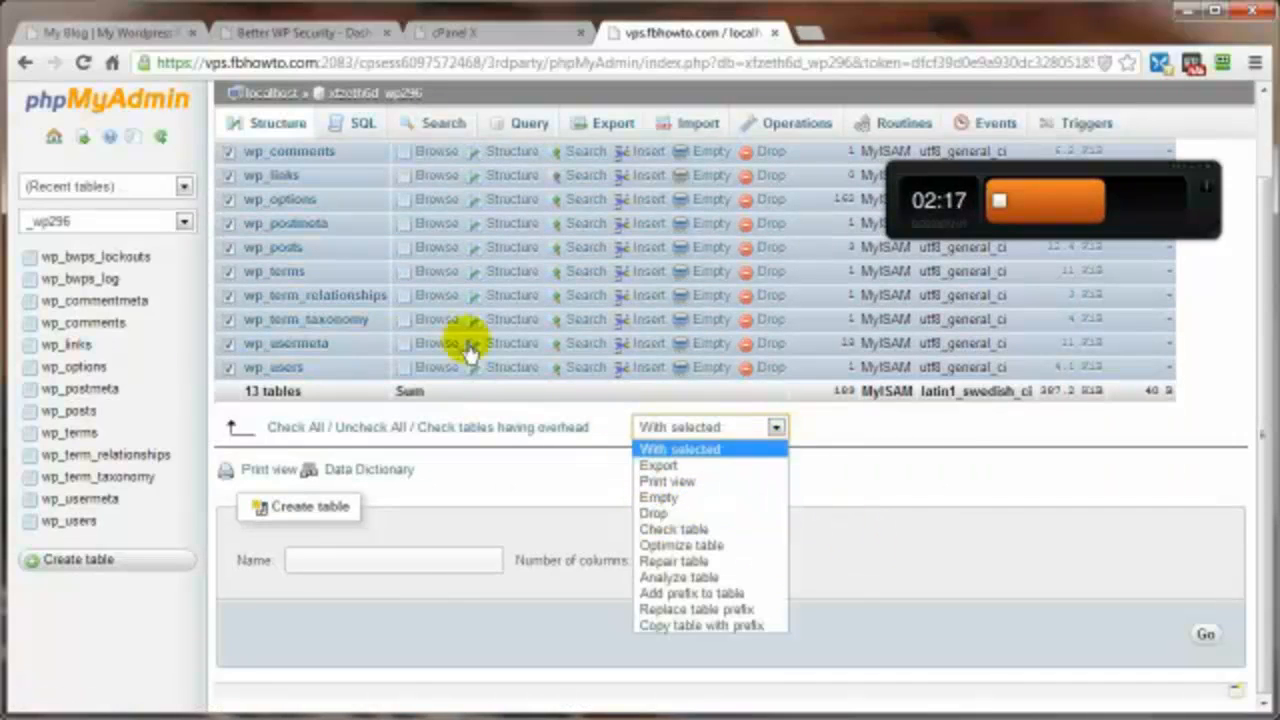
scroll(478, 508, up, 1)
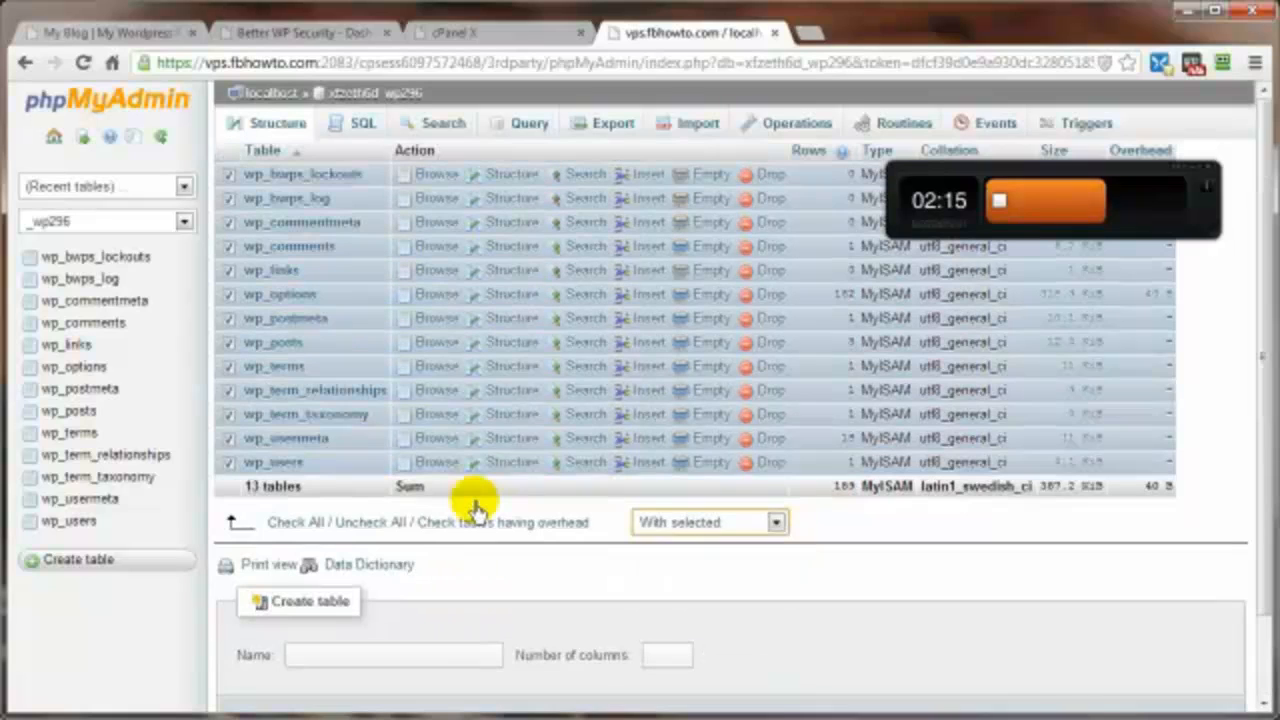
click(690, 128)
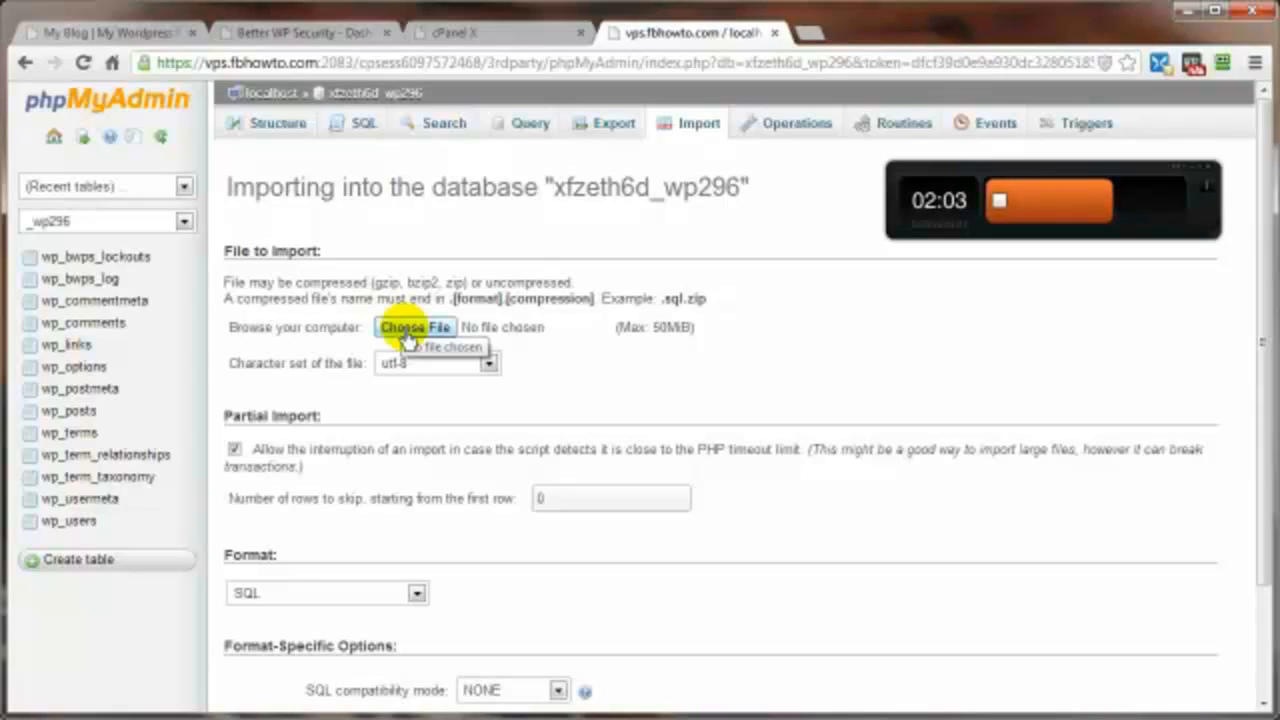
scroll(583, 372, down, 3)
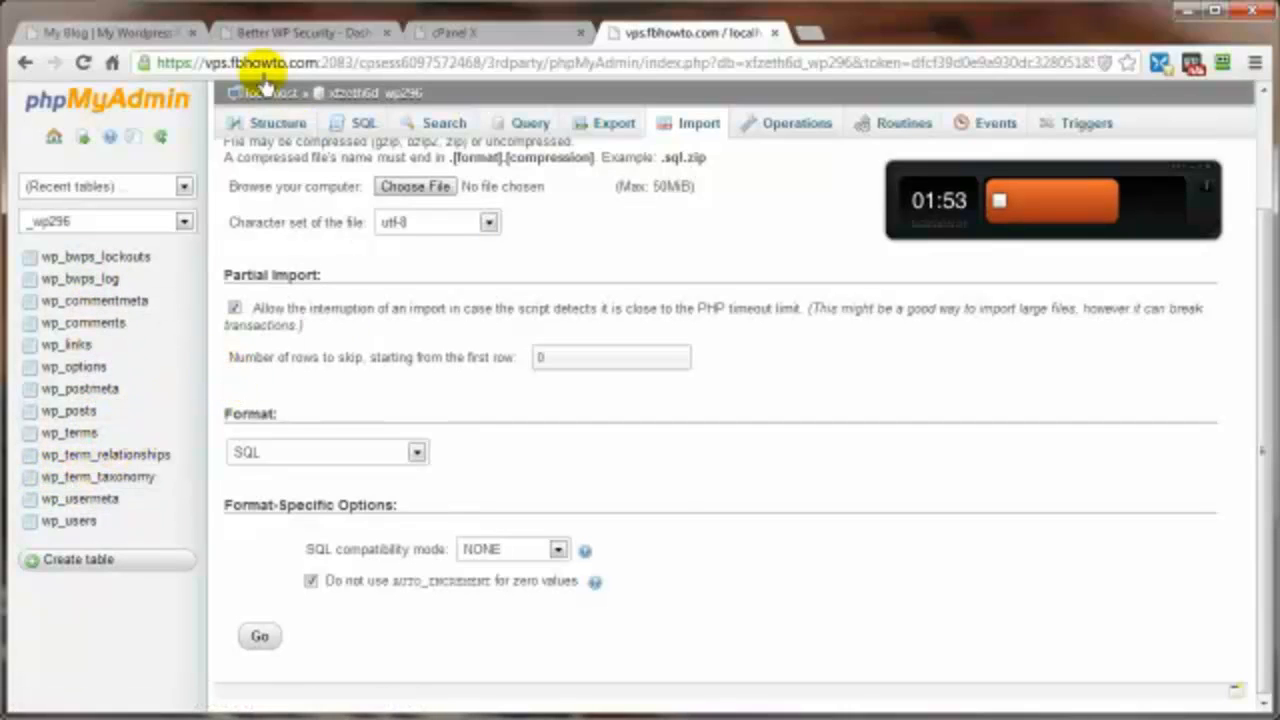
- Close phpMyAdmin and return to the Better WP Security status checklist
click(254, 32)
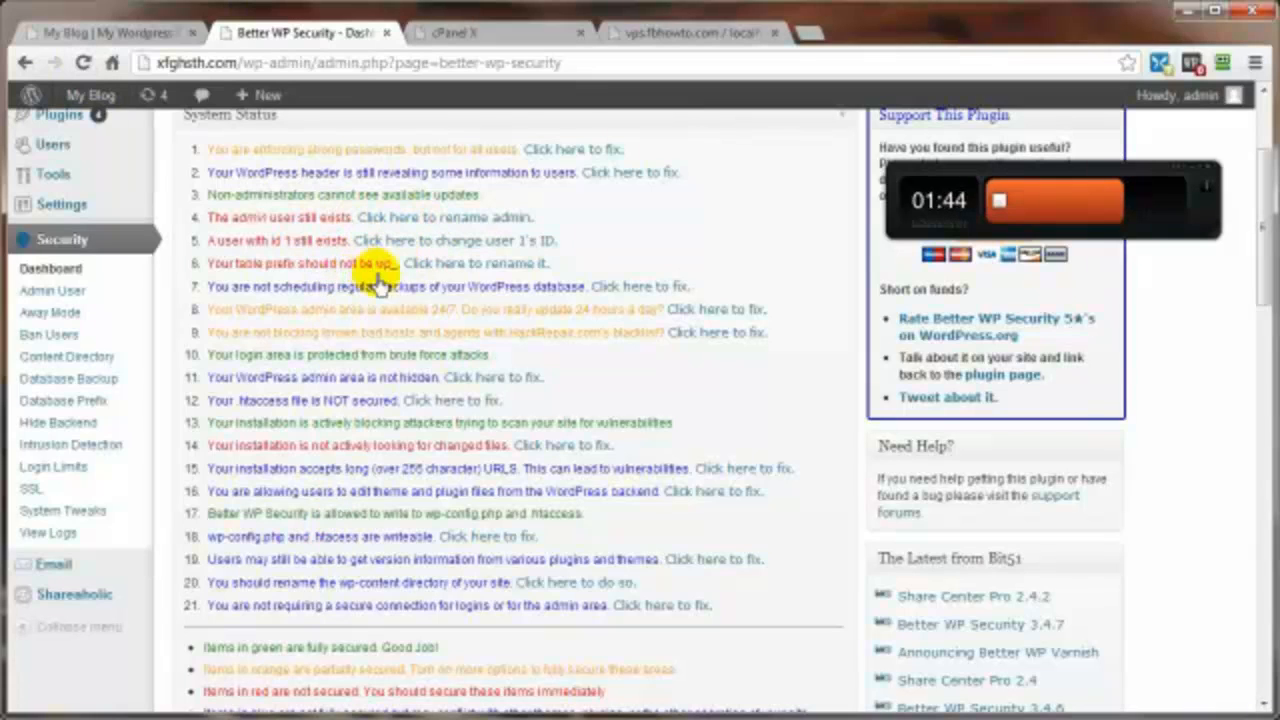
click(645, 35)
click(778, 36)
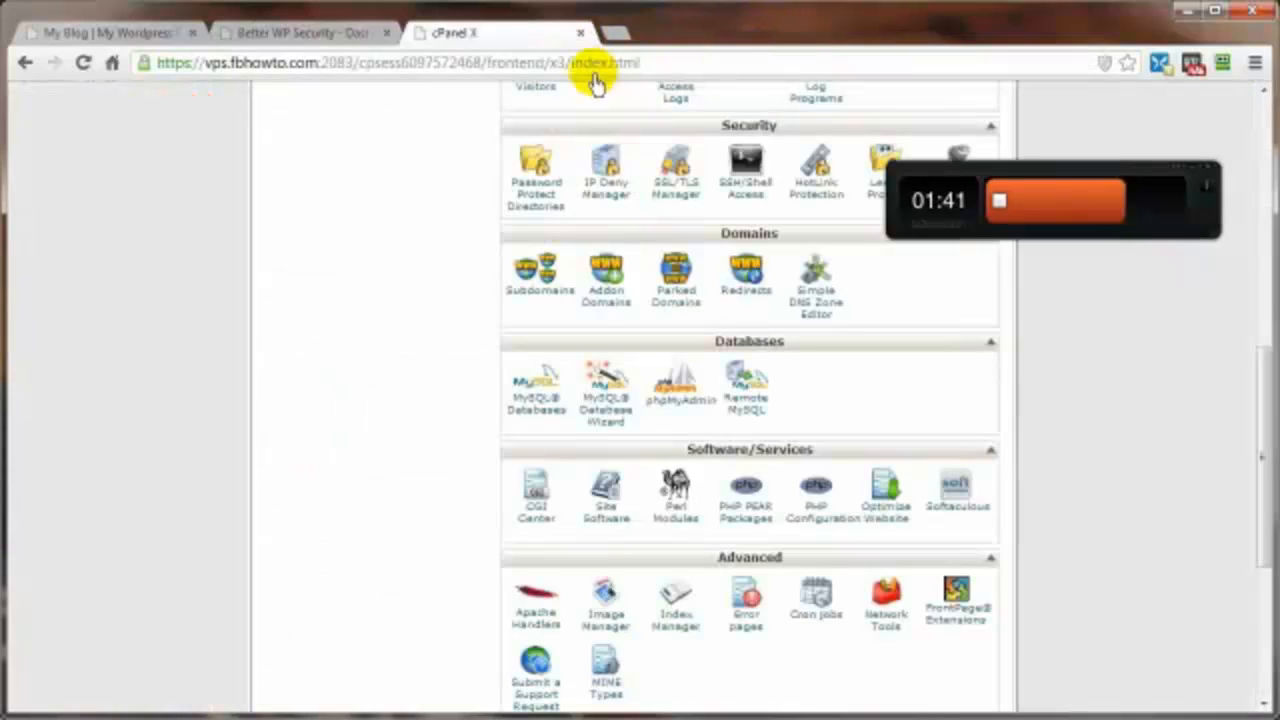
click(260, 38)
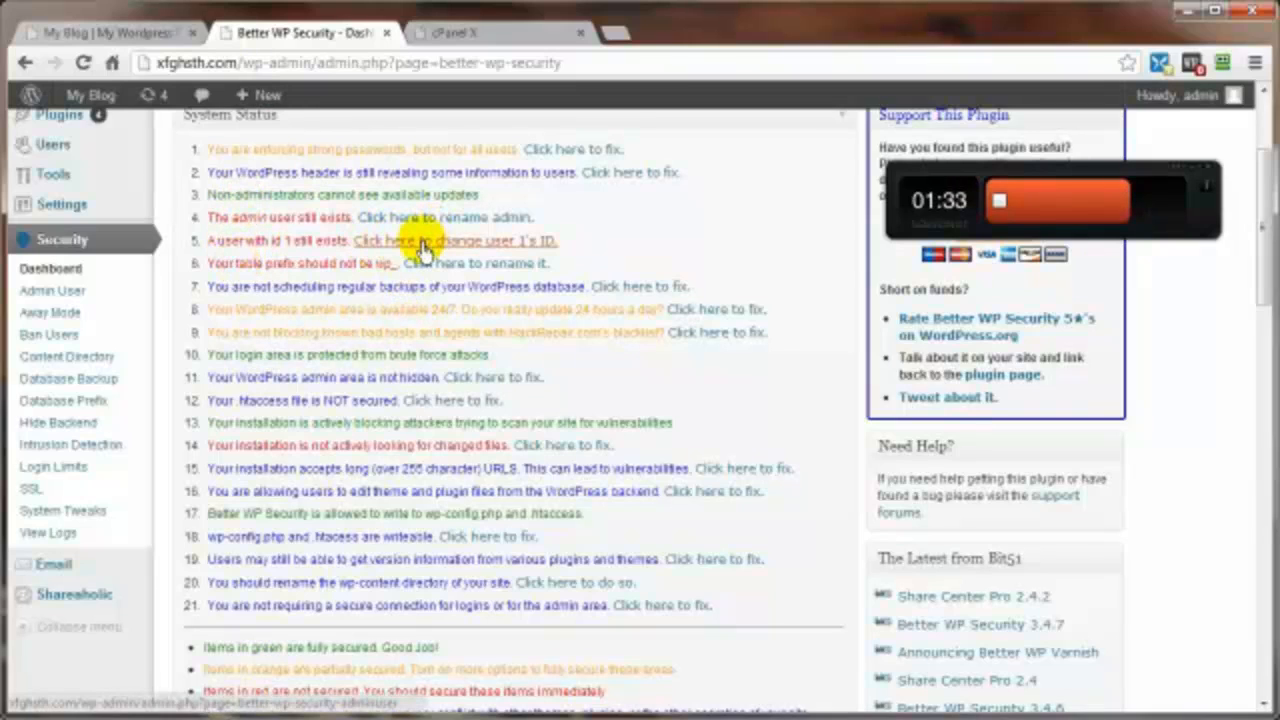
- Replace the default admin username with the previously saved username suggestion in Better WP Security
click(55, 292)
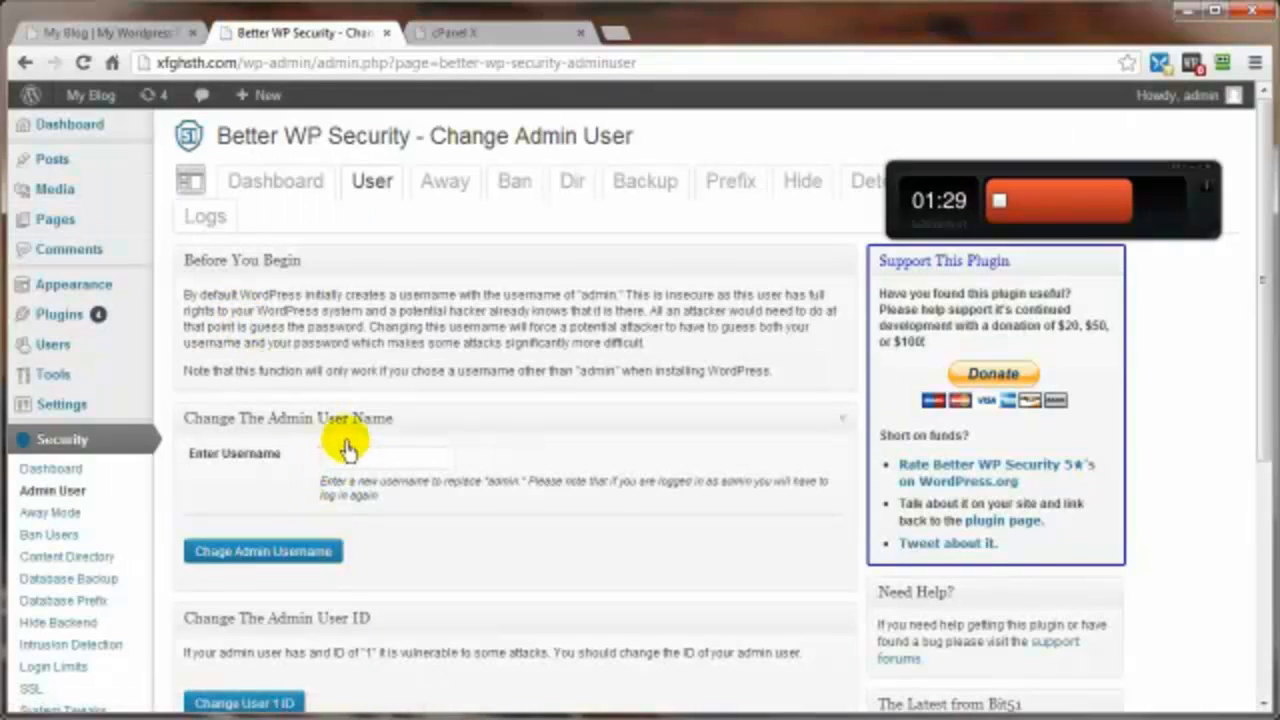
click(338, 458)
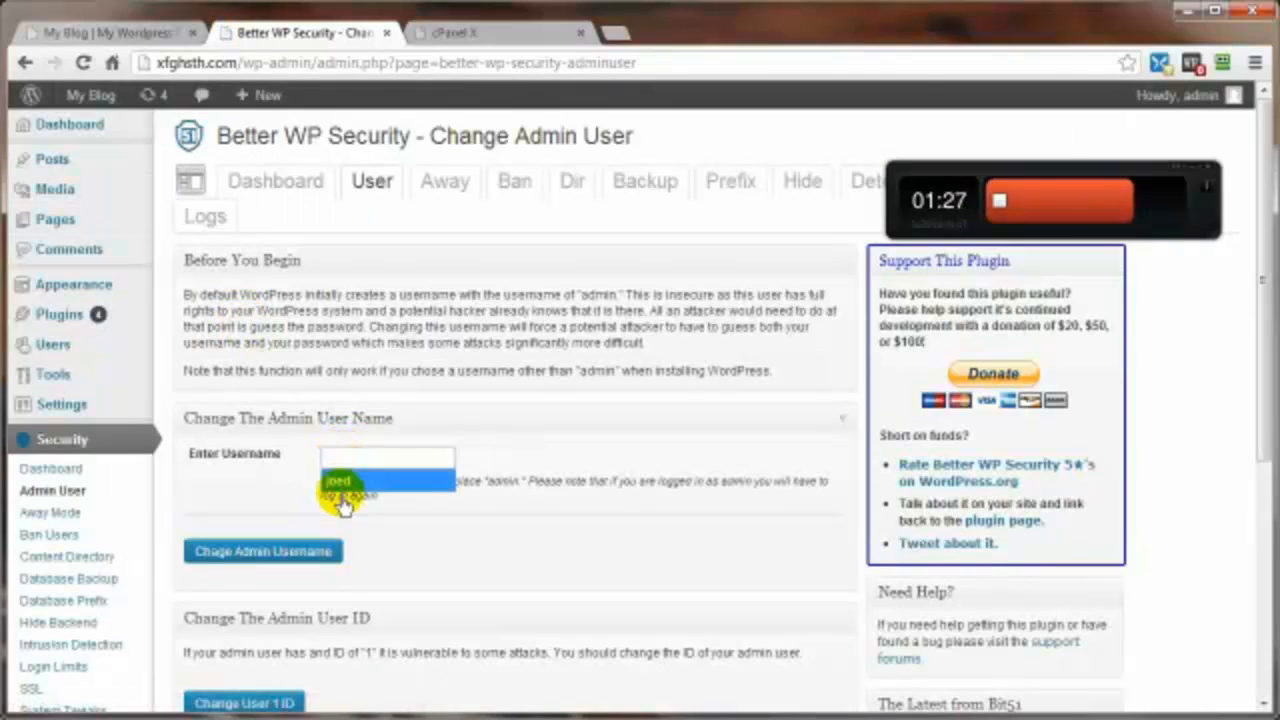
click(342, 484)
click(224, 556)
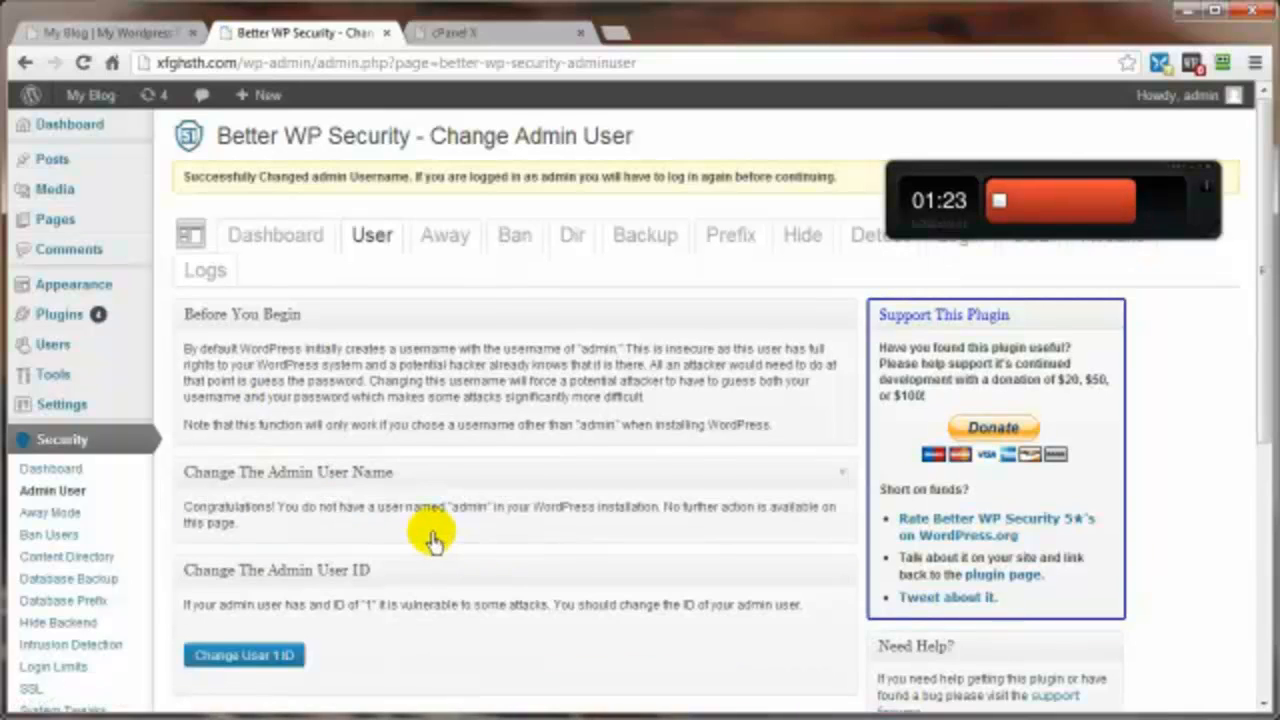
- Try to change the user 1 ID, and log back in to WordPress with the new username and account password
scroll(414, 534, down, 3)
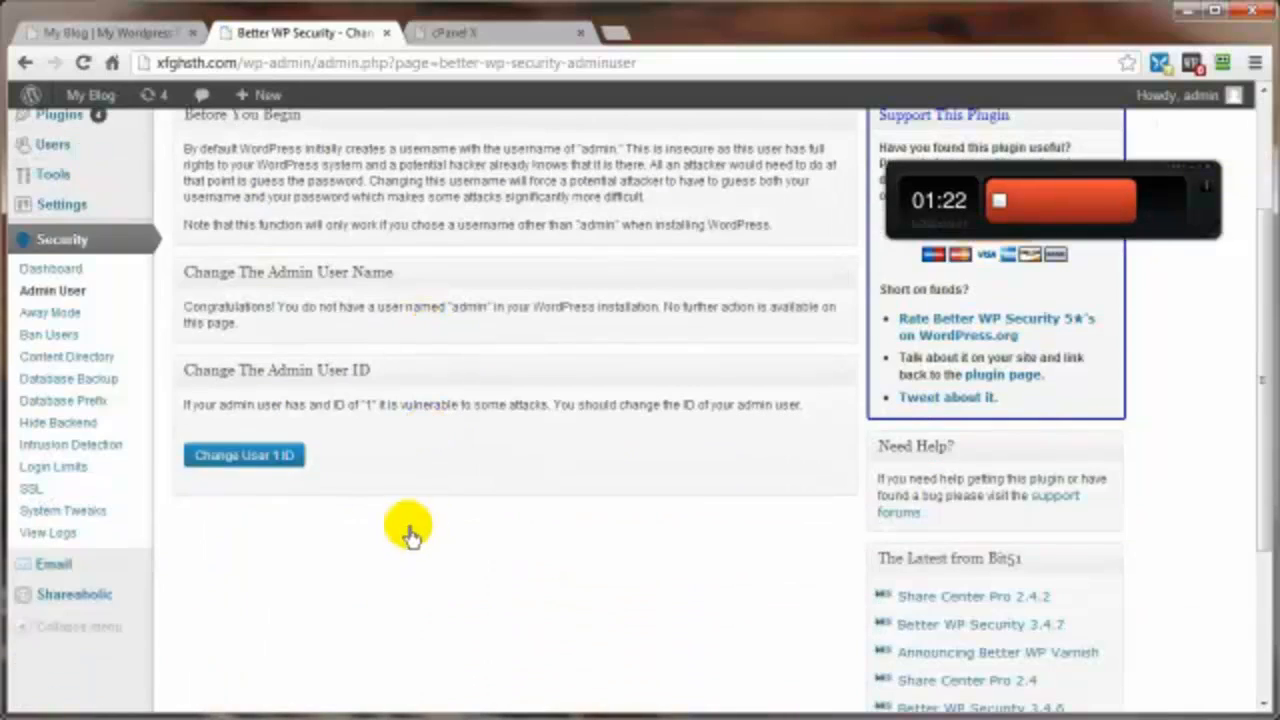
click(228, 470)
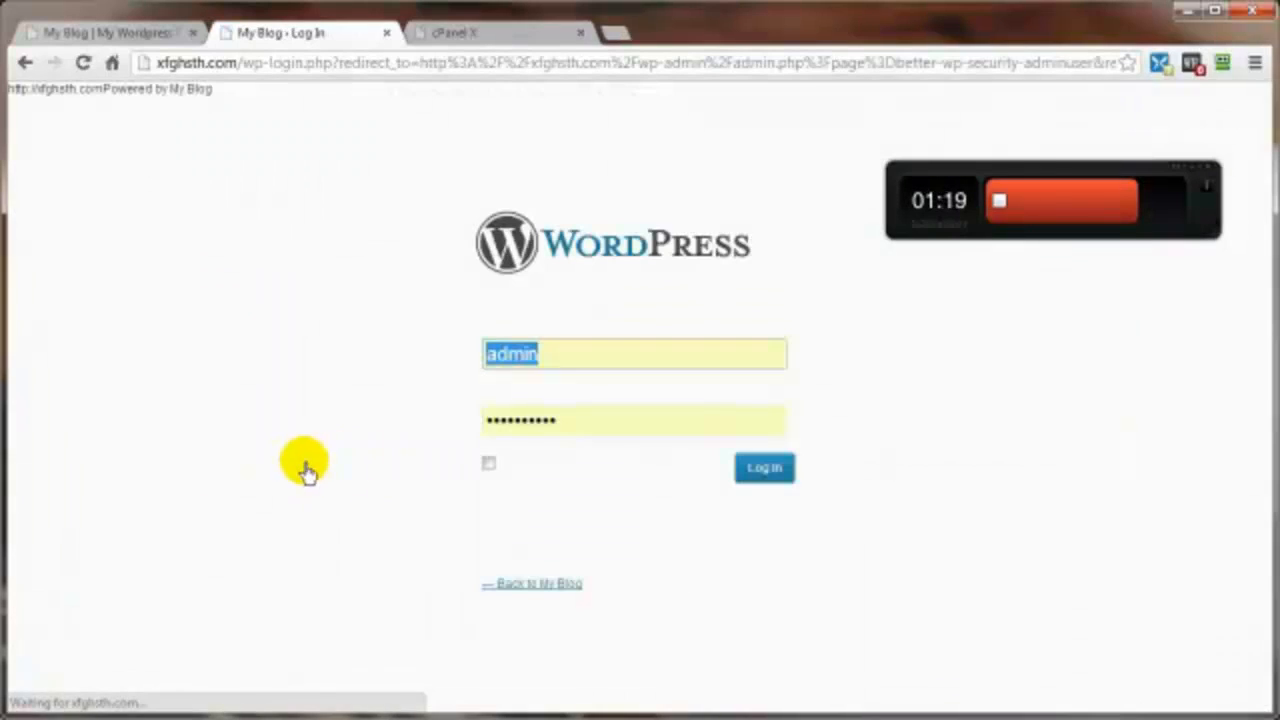
key(BackSpace)
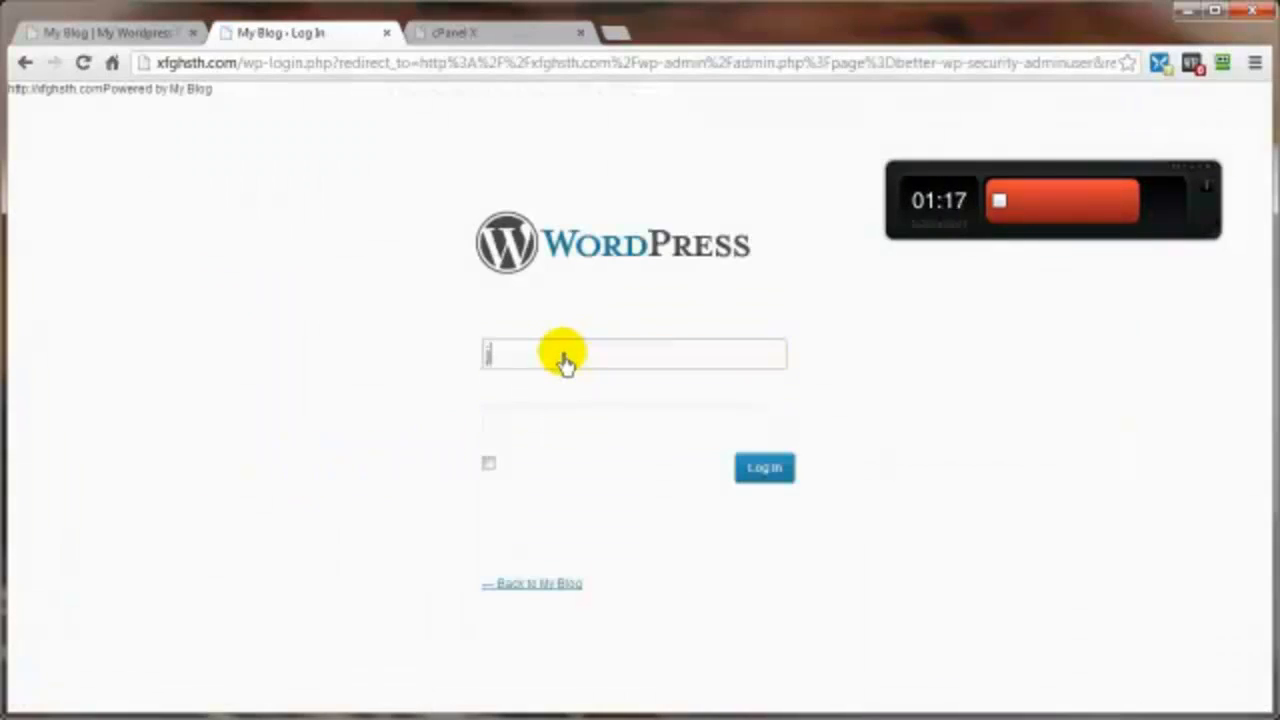
click(600, 440)
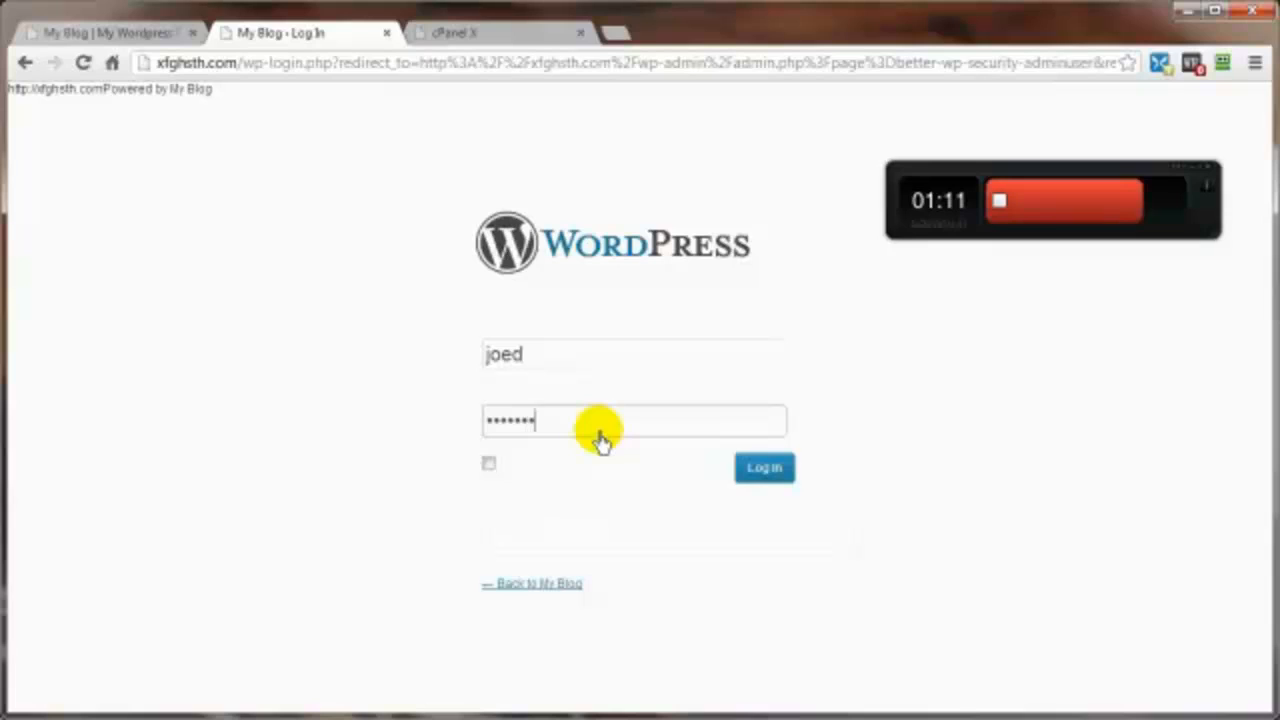
click(754, 466)
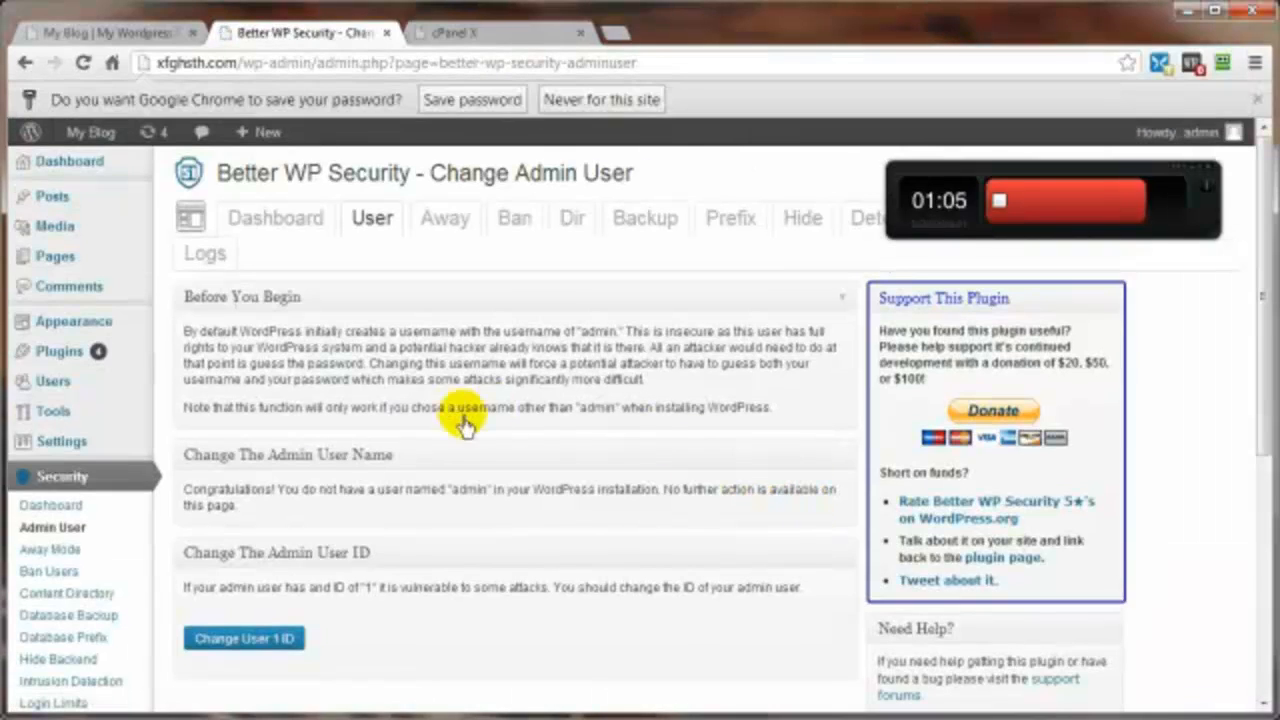
- Open the fix for the user with ID 1 from the System Status checklist and change that user's ID
click(272, 222)
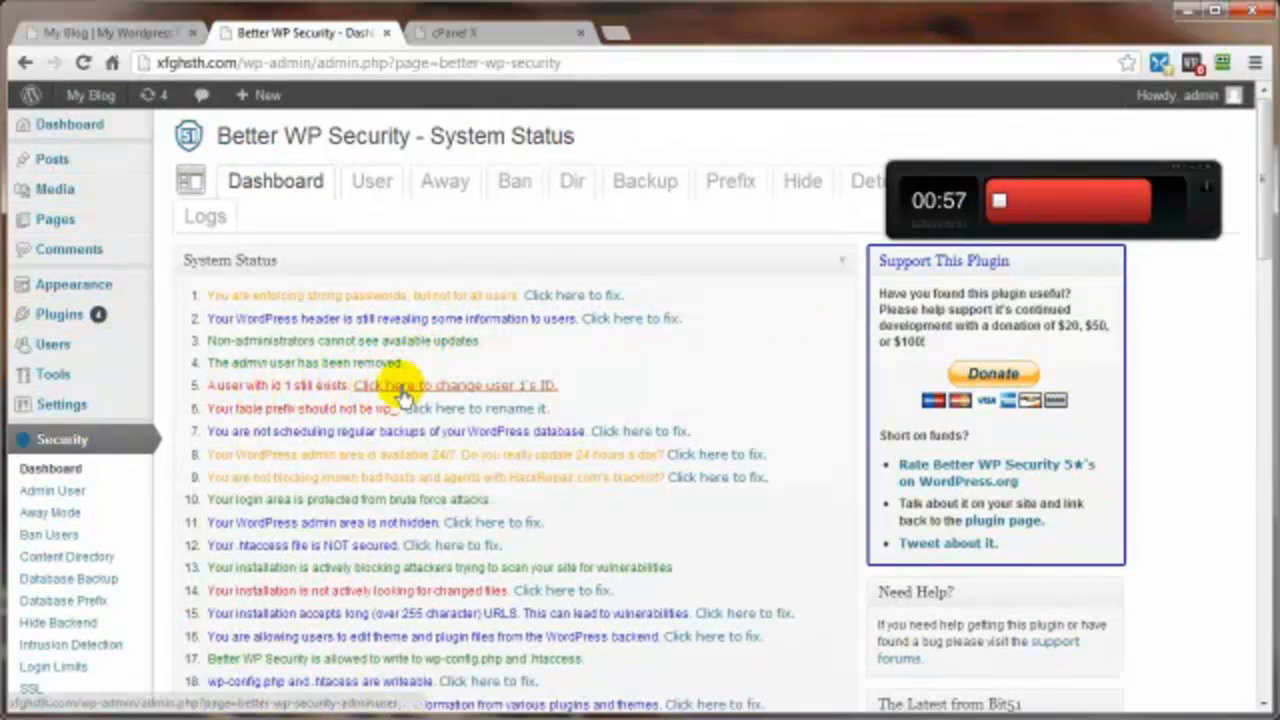
click(424, 395)
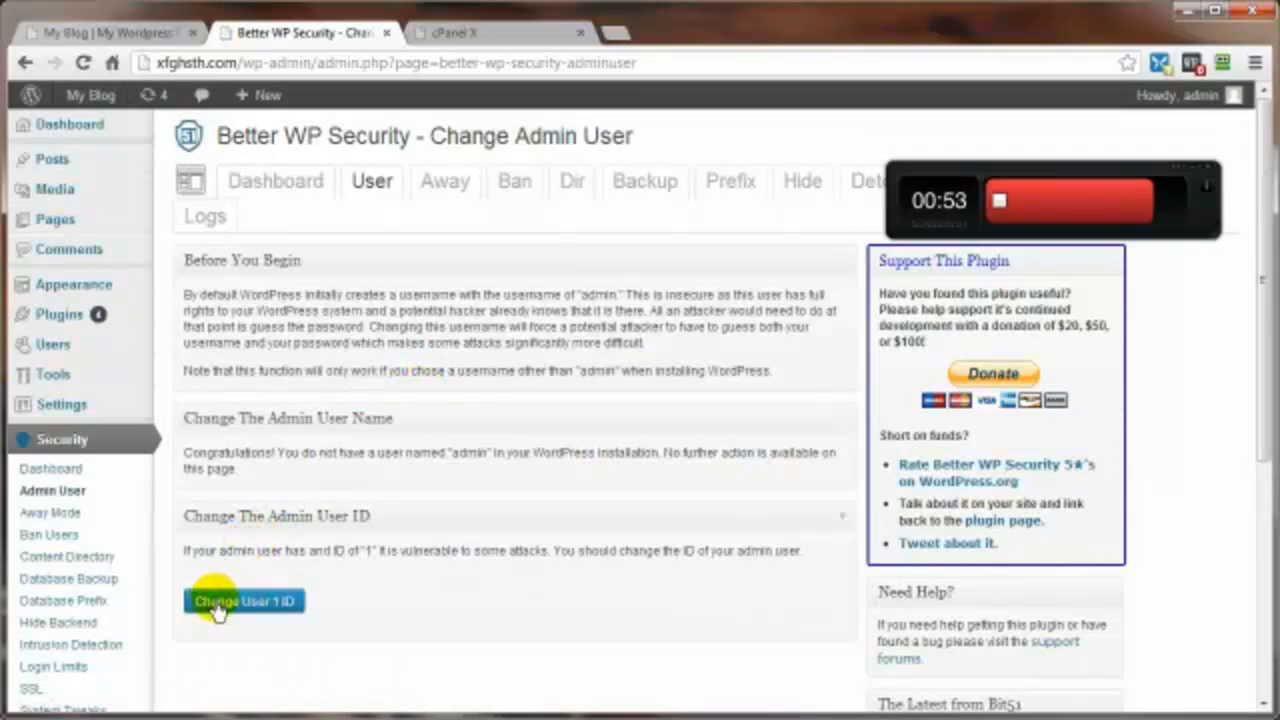
click(250, 601)
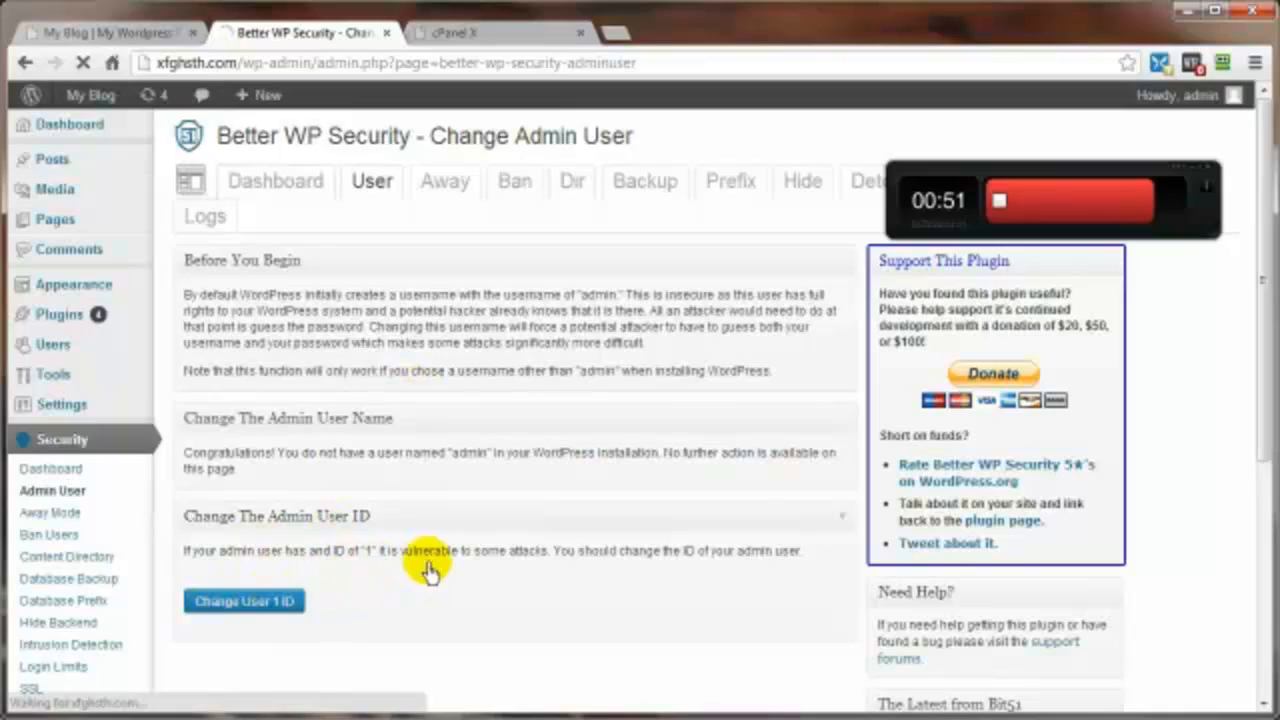
scroll(414, 534, down, 1)
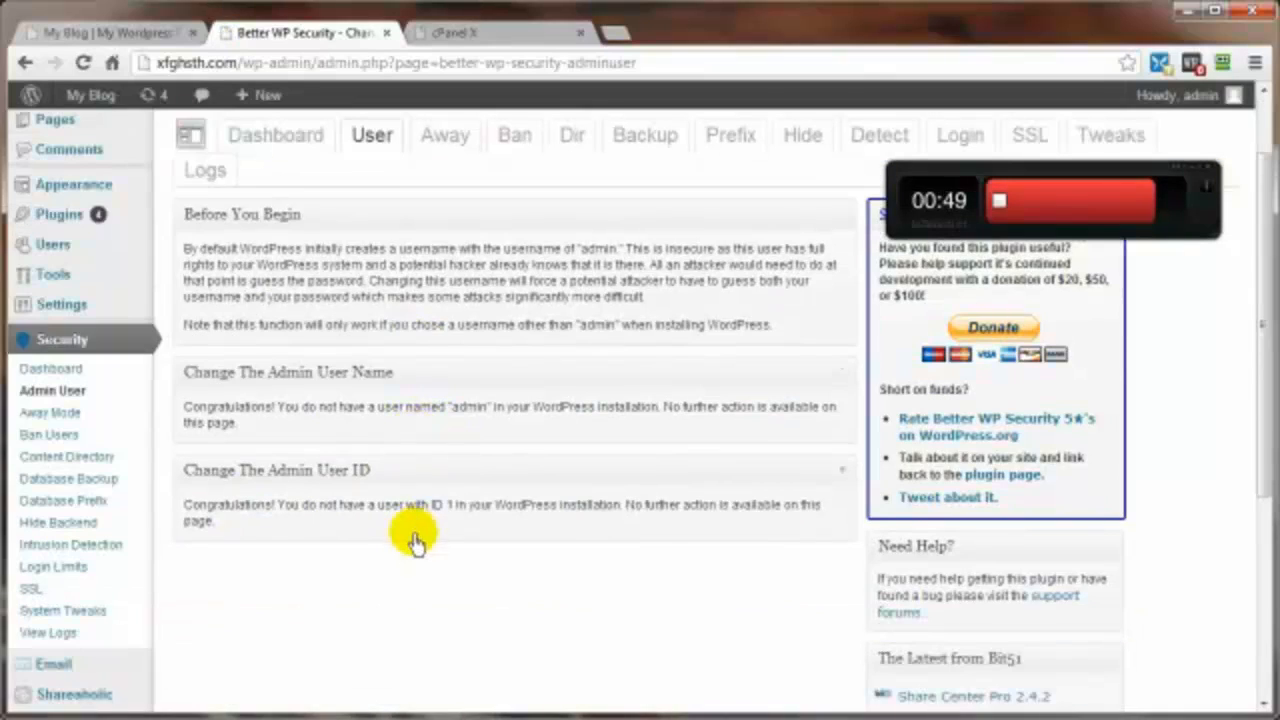
- Review the System Status checklist and the Server Tweaks options on the System Tweaks page
click(258, 130)
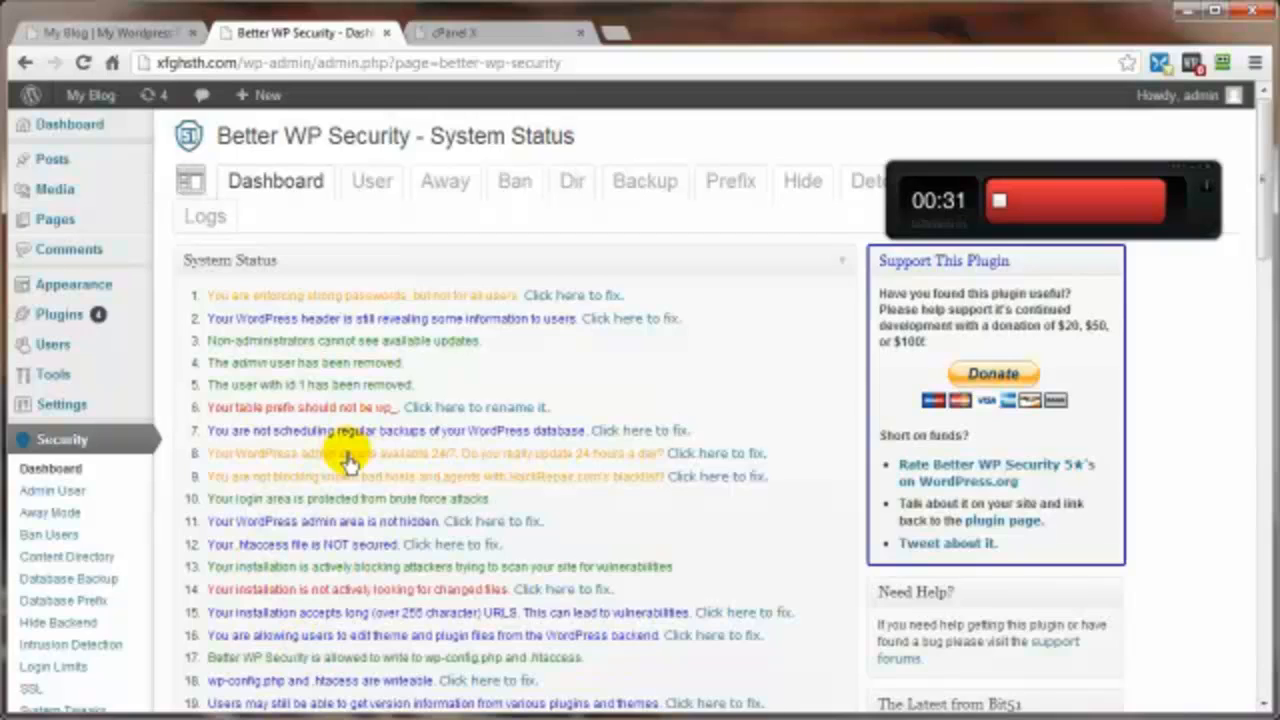
scroll(349, 460, down, 2)
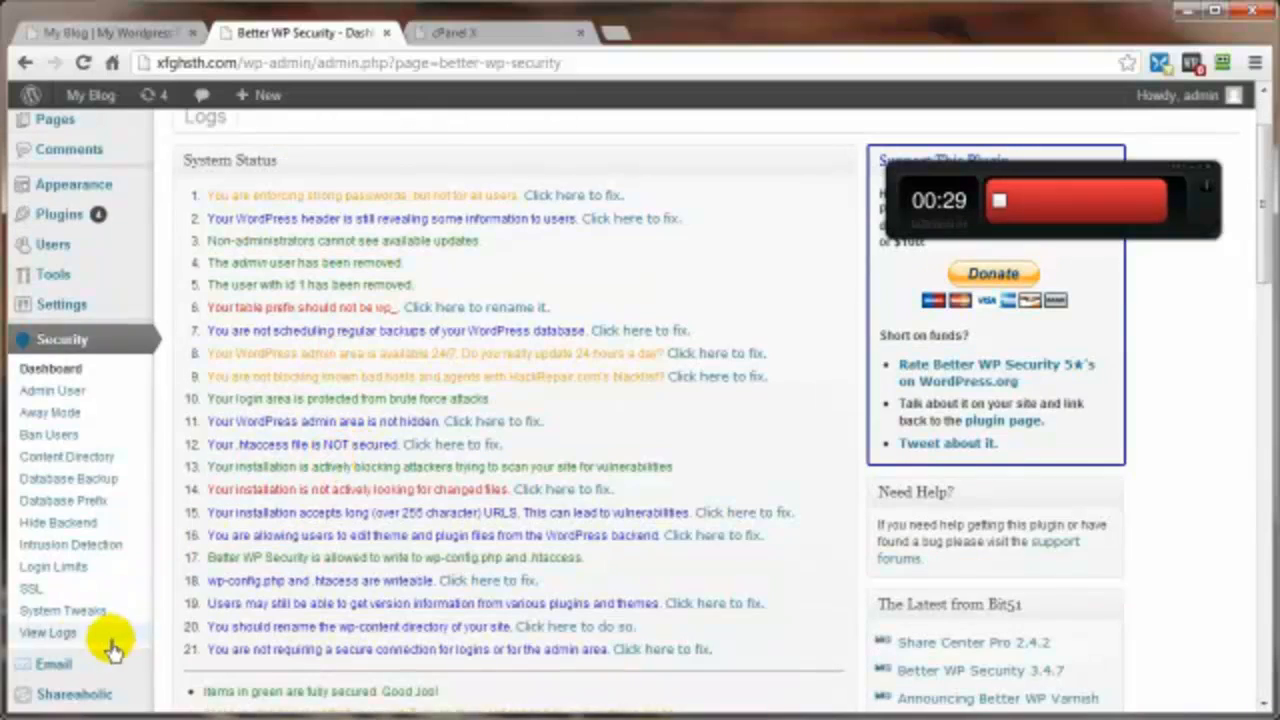
click(82, 612)
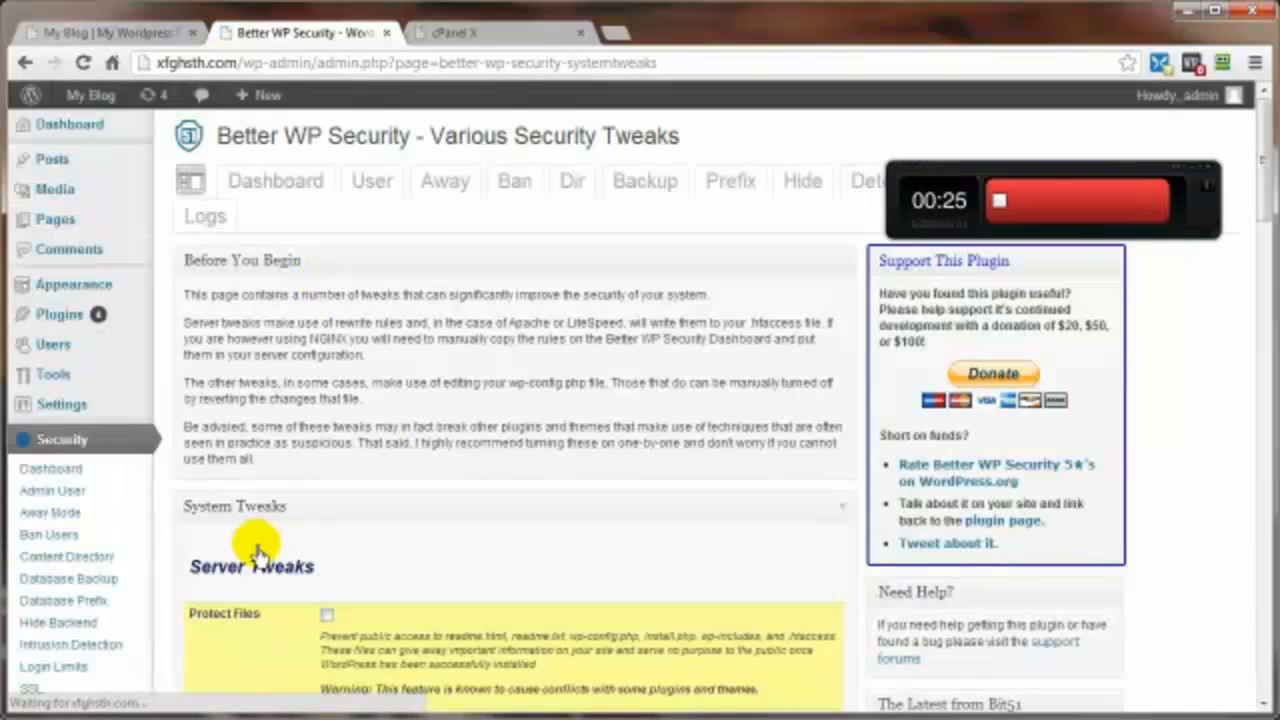
scroll(451, 423, down, 4)
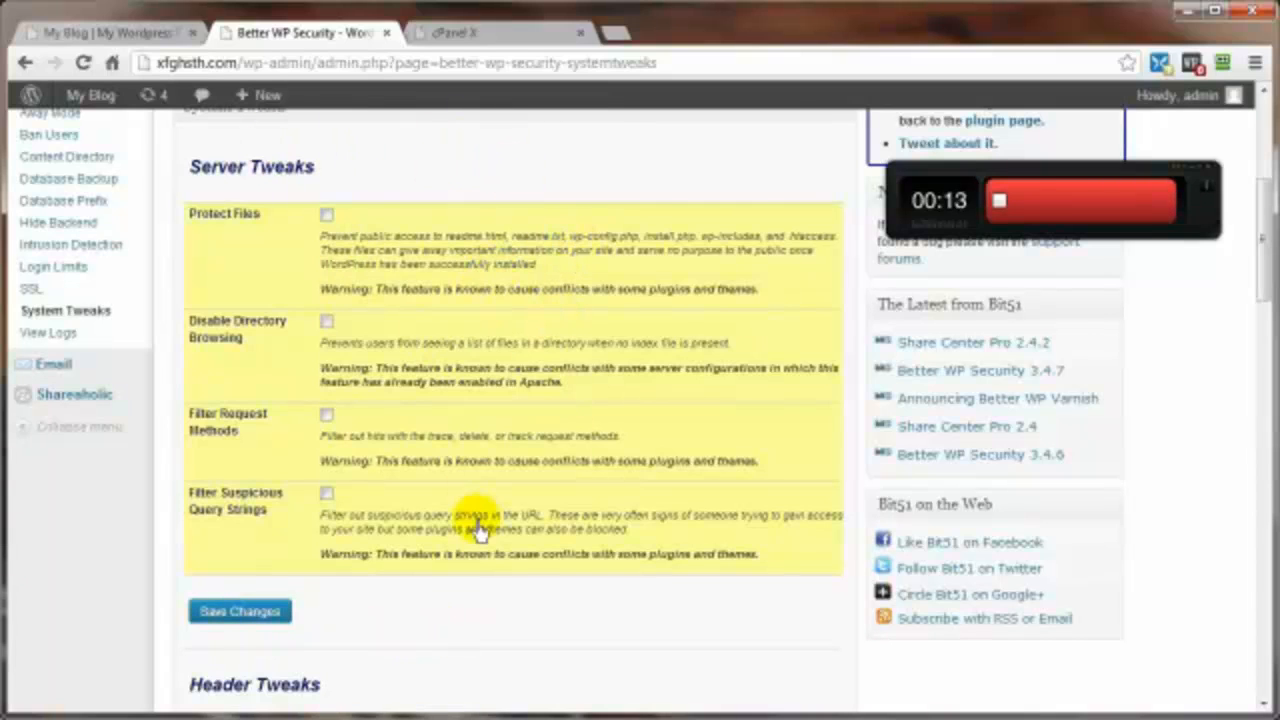
scroll(468, 524, up, 4)
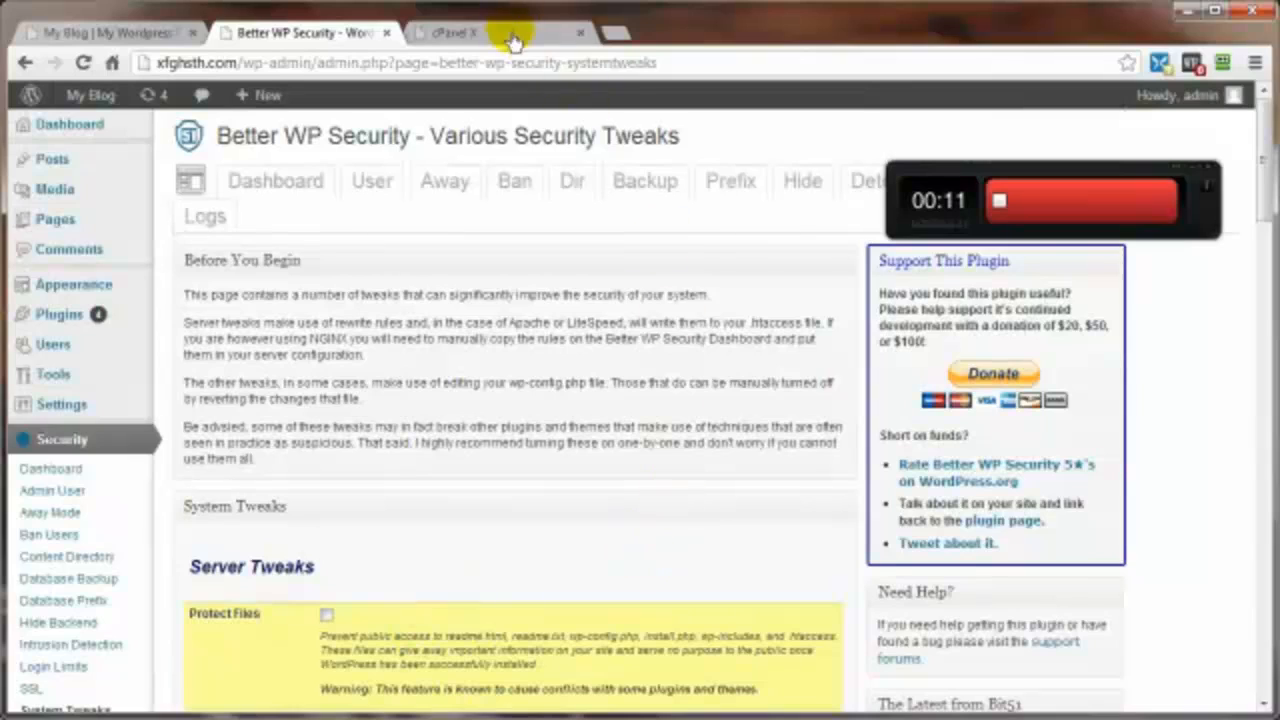
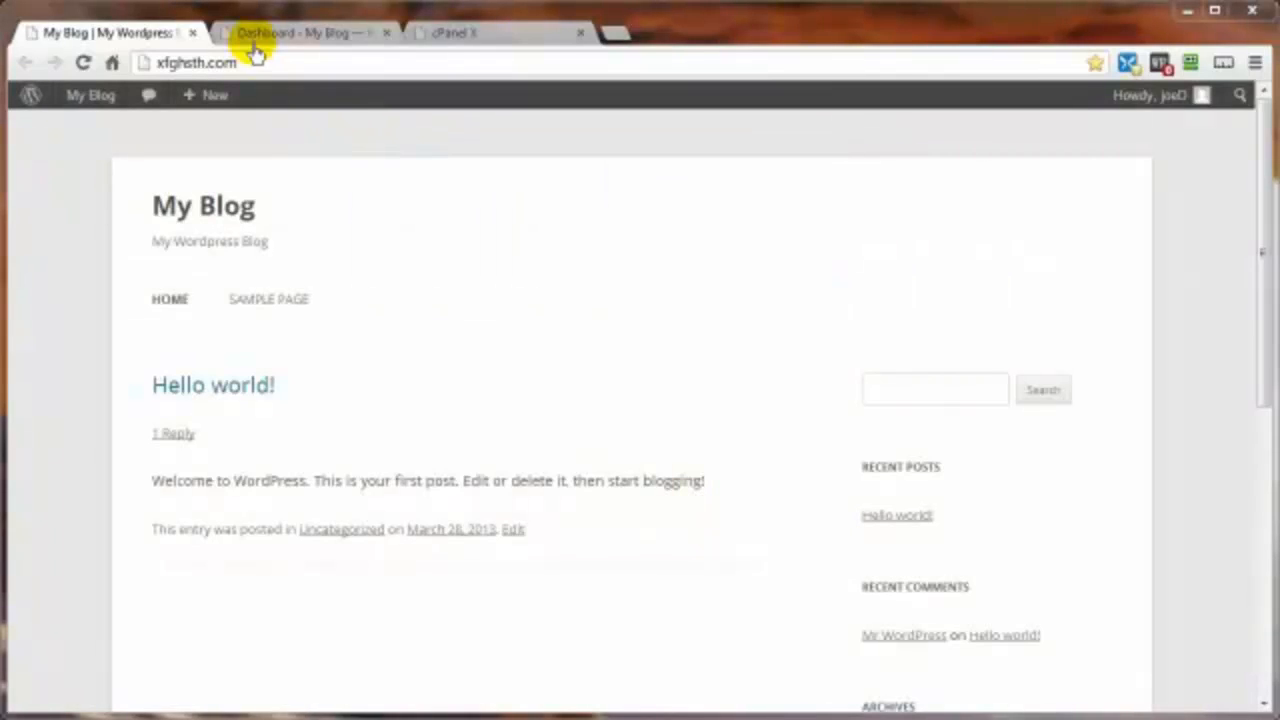
- Switch to the WordPress dashboard, start the five-minute timer and search for the Limit Login Attempts plugin to add
click(285, 36)
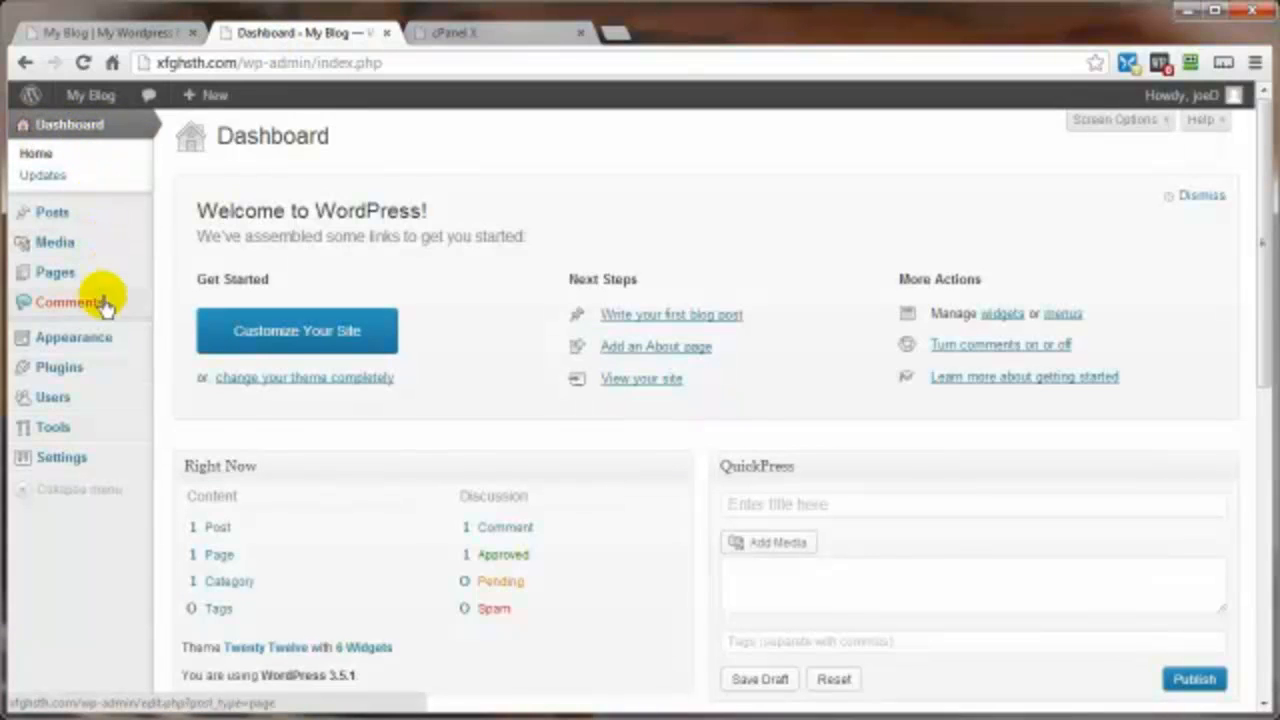
mouse_move(60, 370)
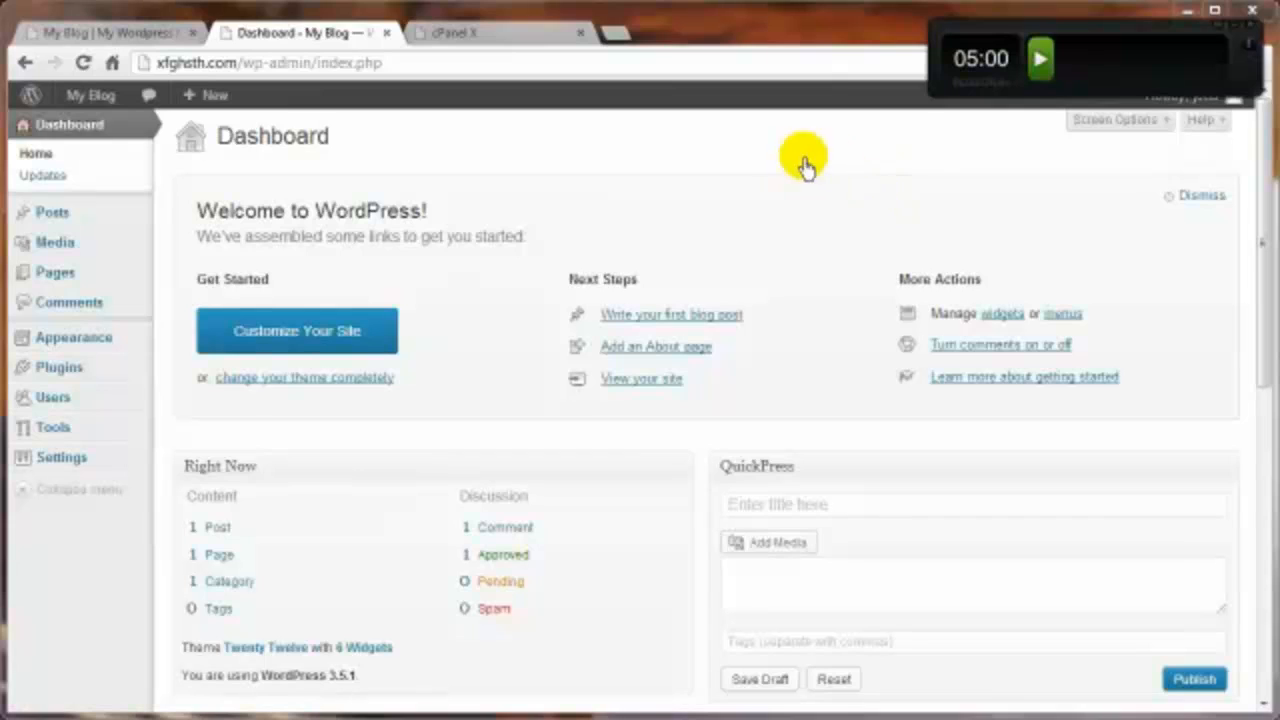
click(1040, 64)
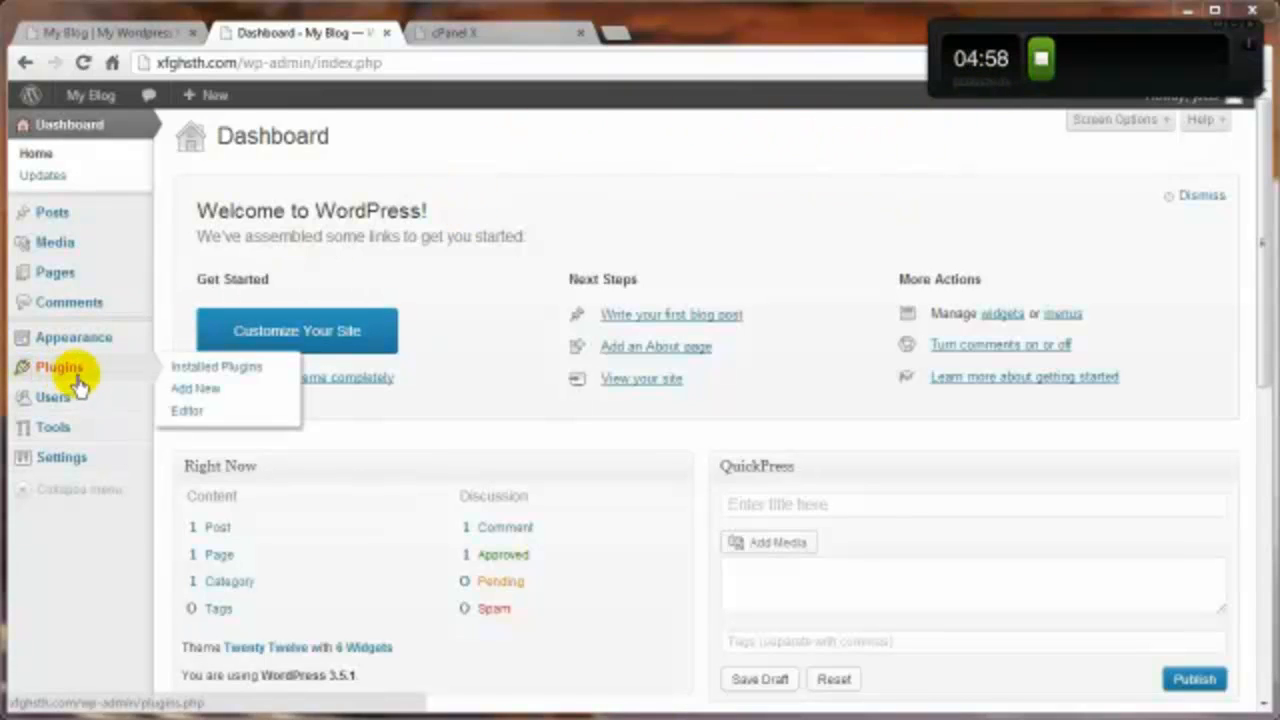
click(190, 392)
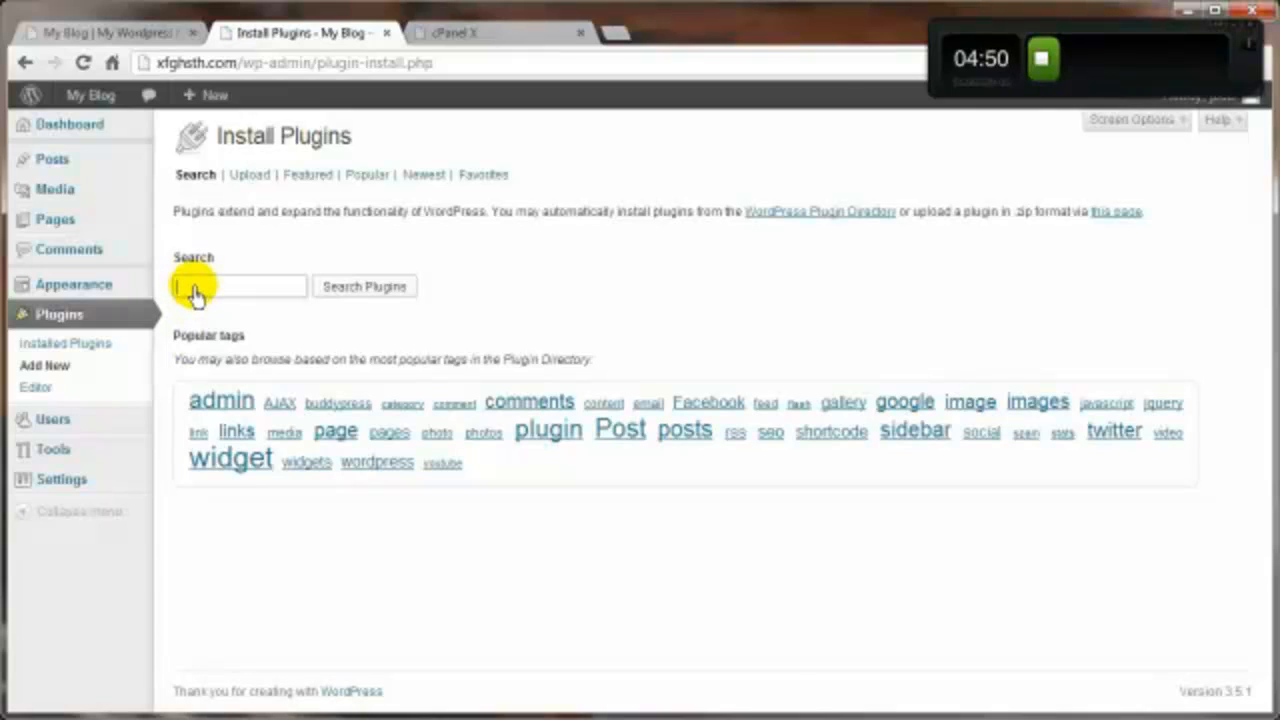
text(limit)
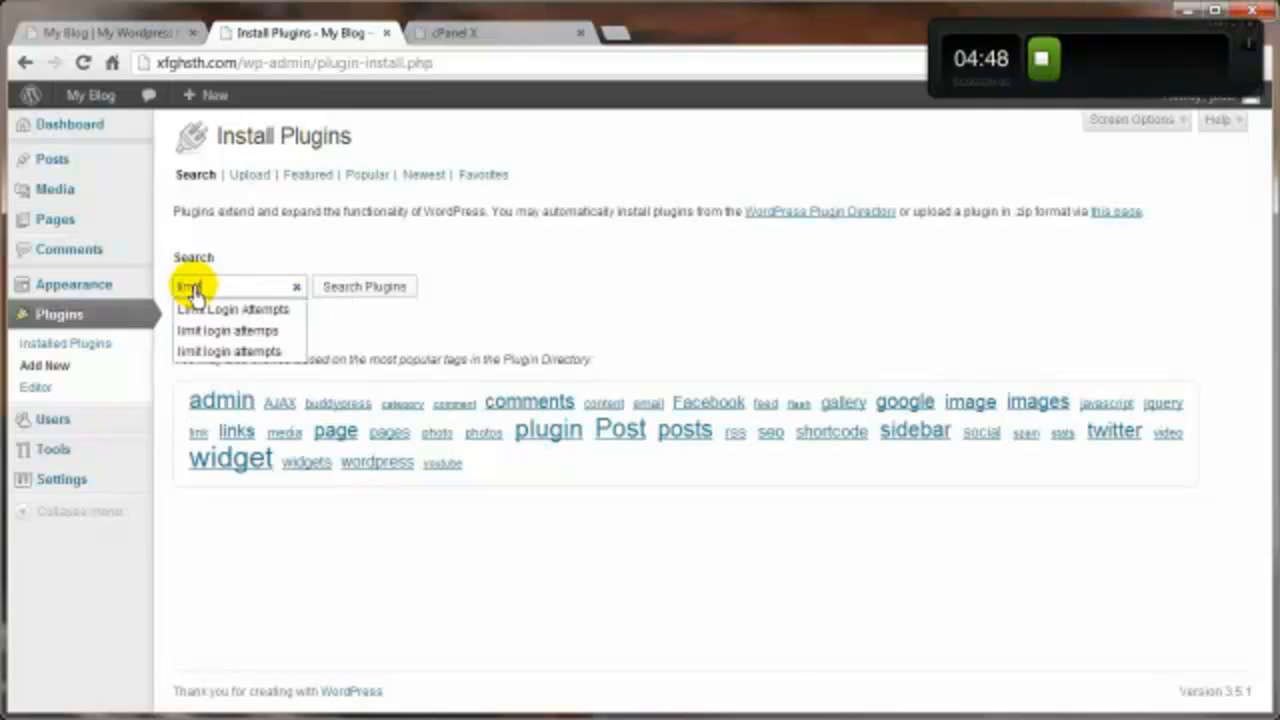
click(225, 311)
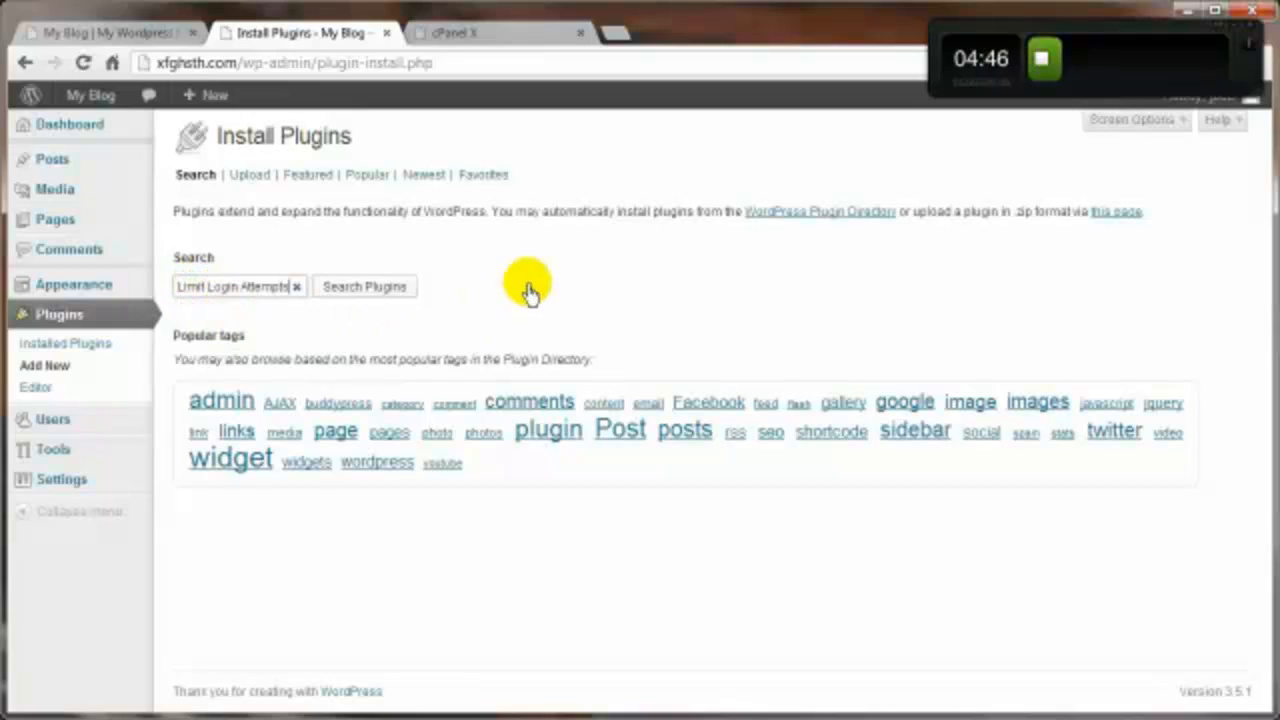
click(372, 289)
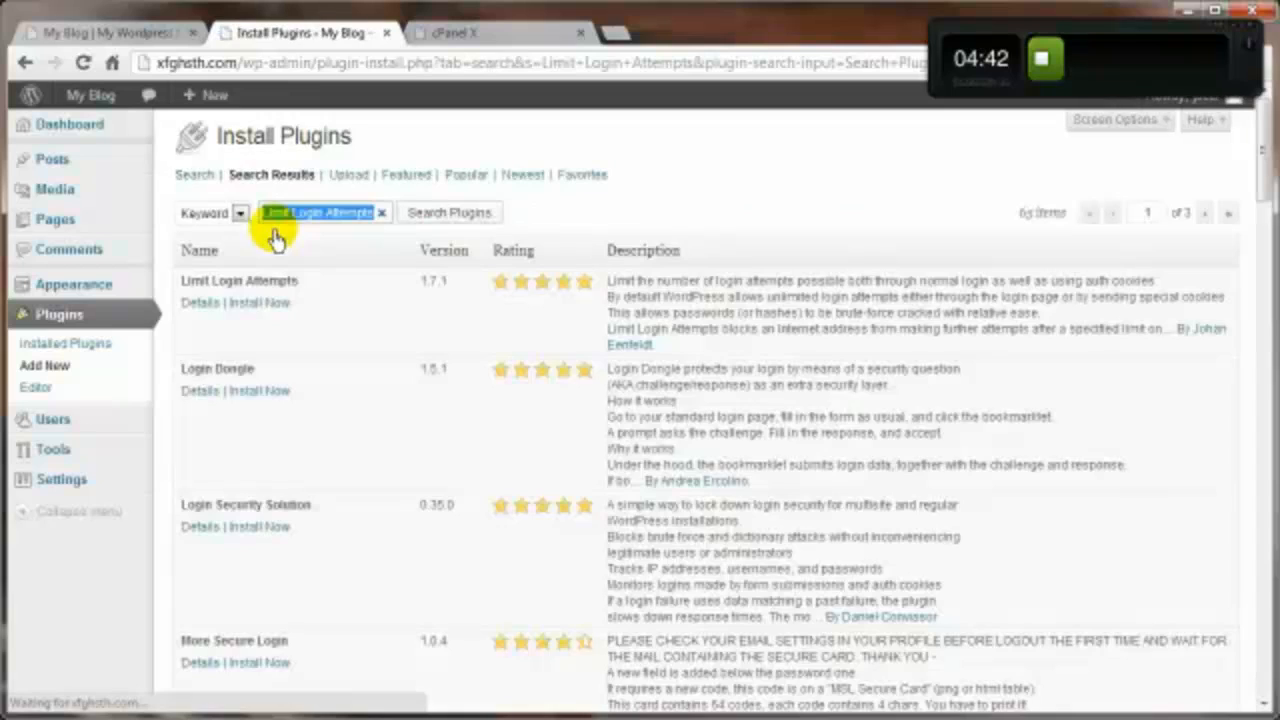
- Install and activate the Limit Login Attempts plugin
click(254, 306)
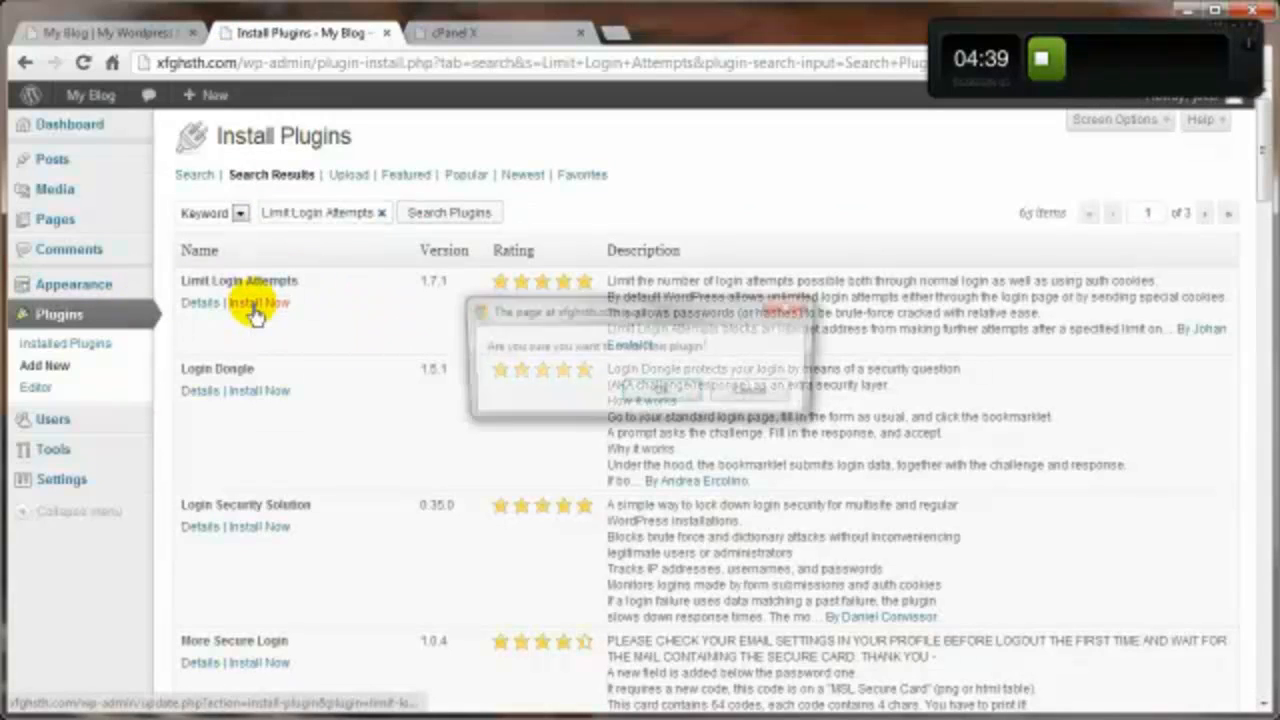
click(665, 393)
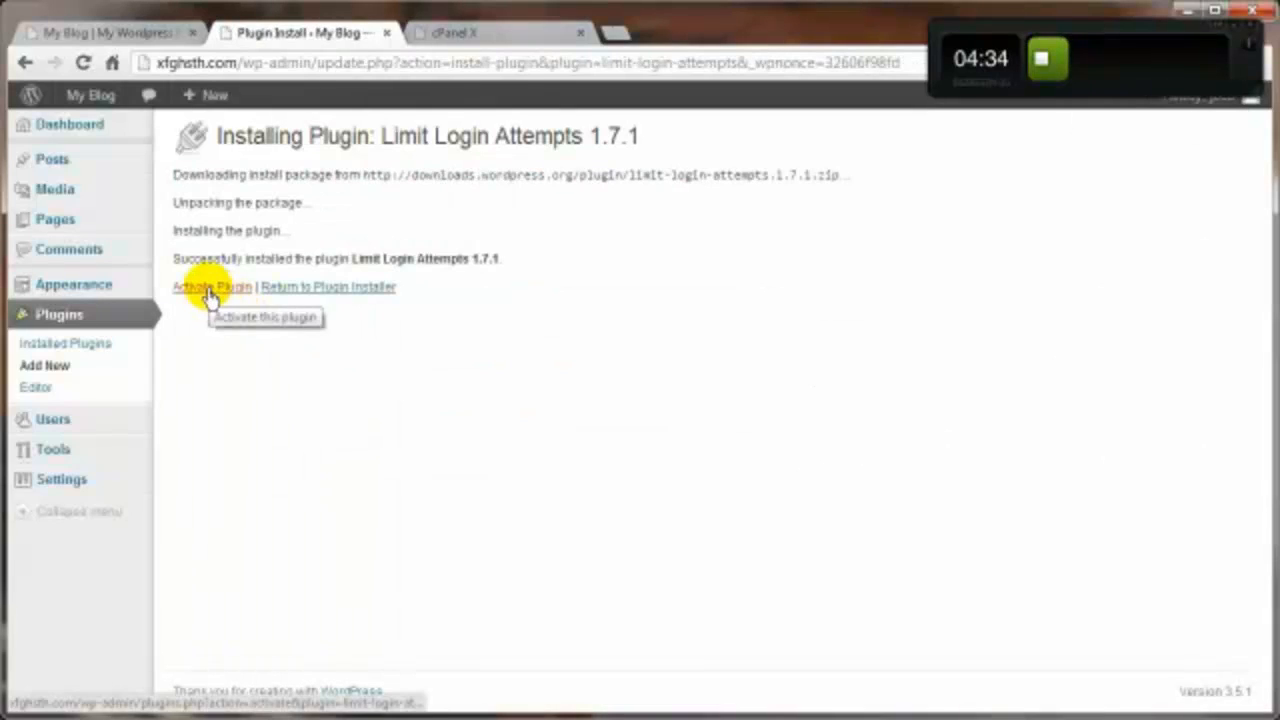
click(210, 288)
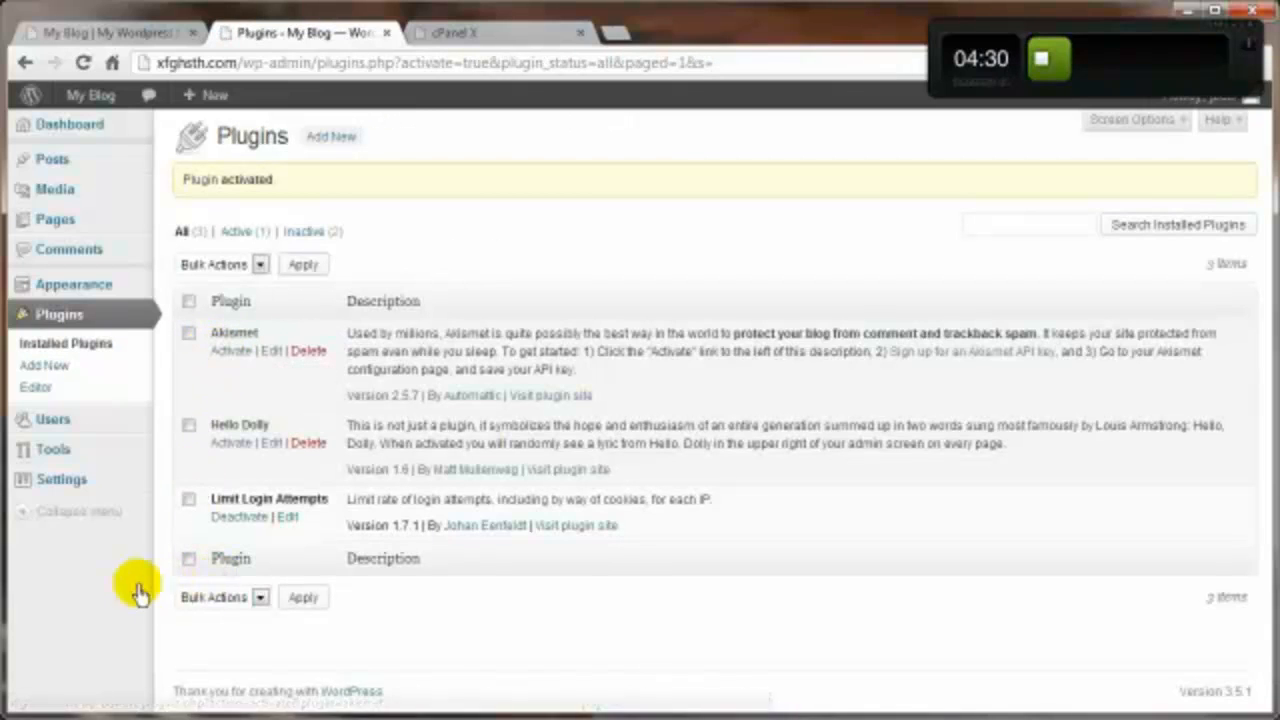
- Open the Limit Login Attempts settings and examine the lockout options, lockout log and admin email notification
mouse_move(36, 474)
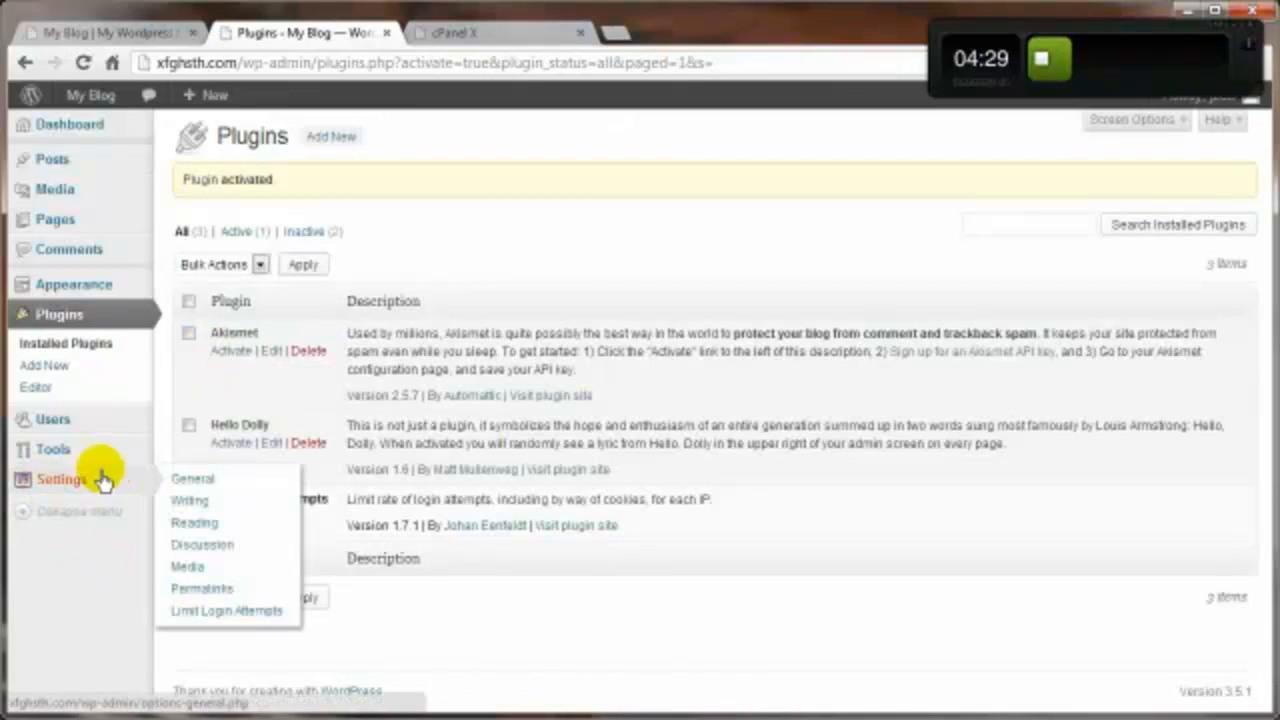
click(193, 620)
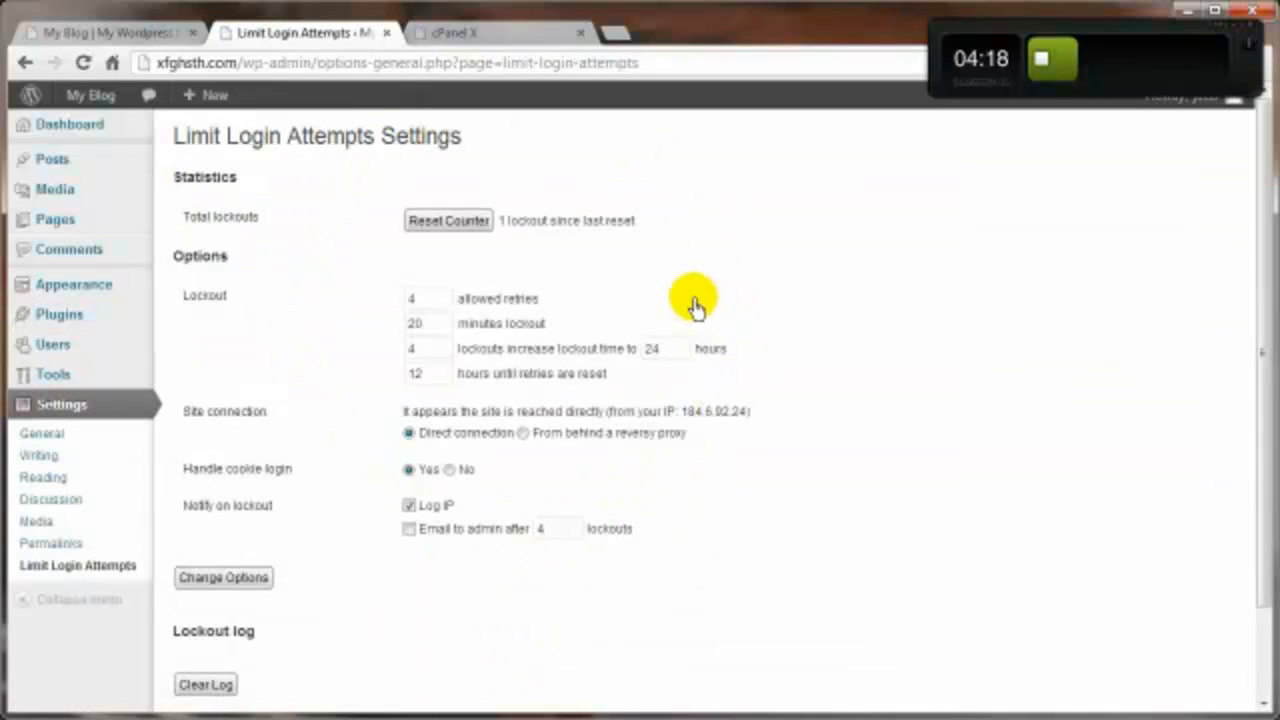
scroll(251, 400, down, 2)
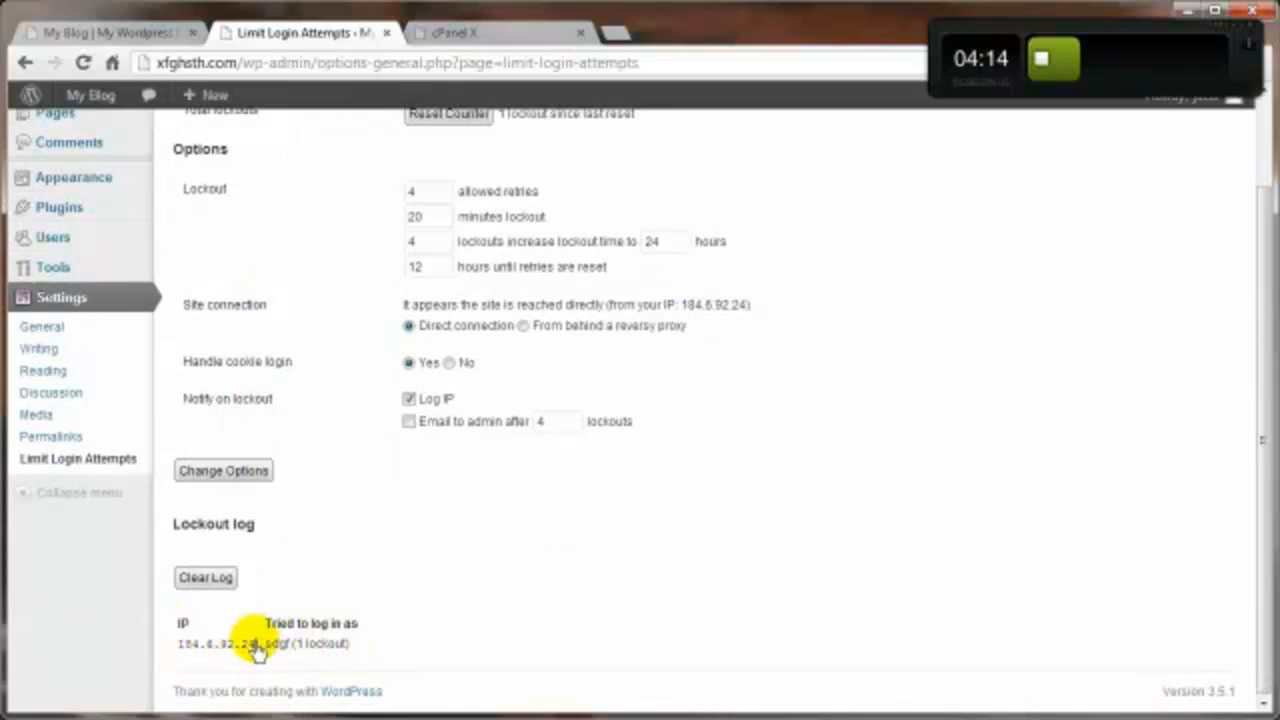
scroll(434, 640, up, 2)
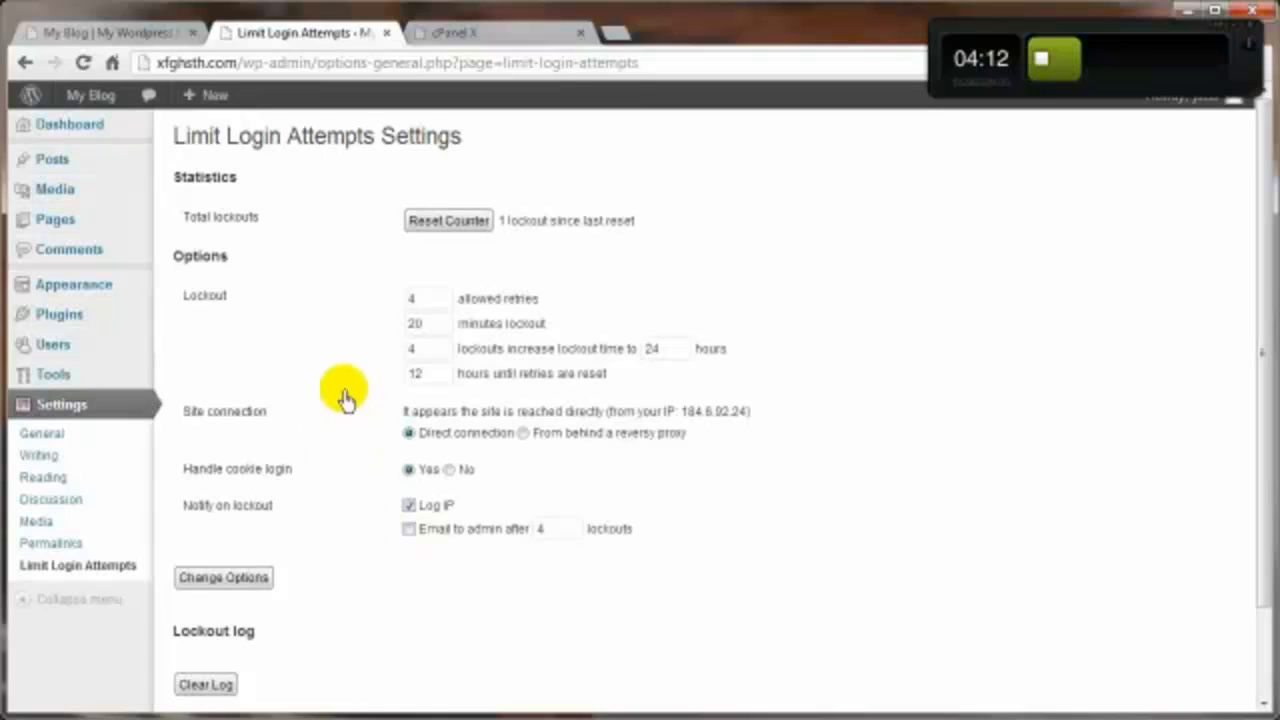
scroll(271, 351, down, 2)
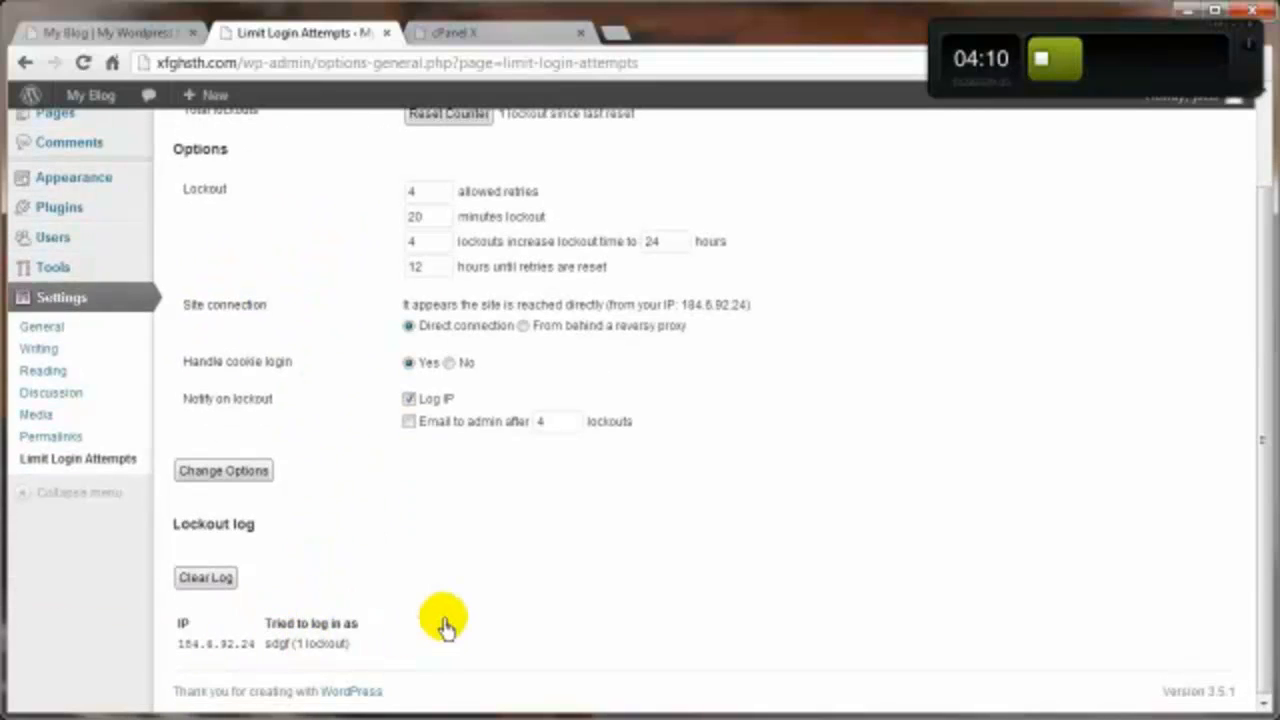
scroll(444, 626, up, 2)
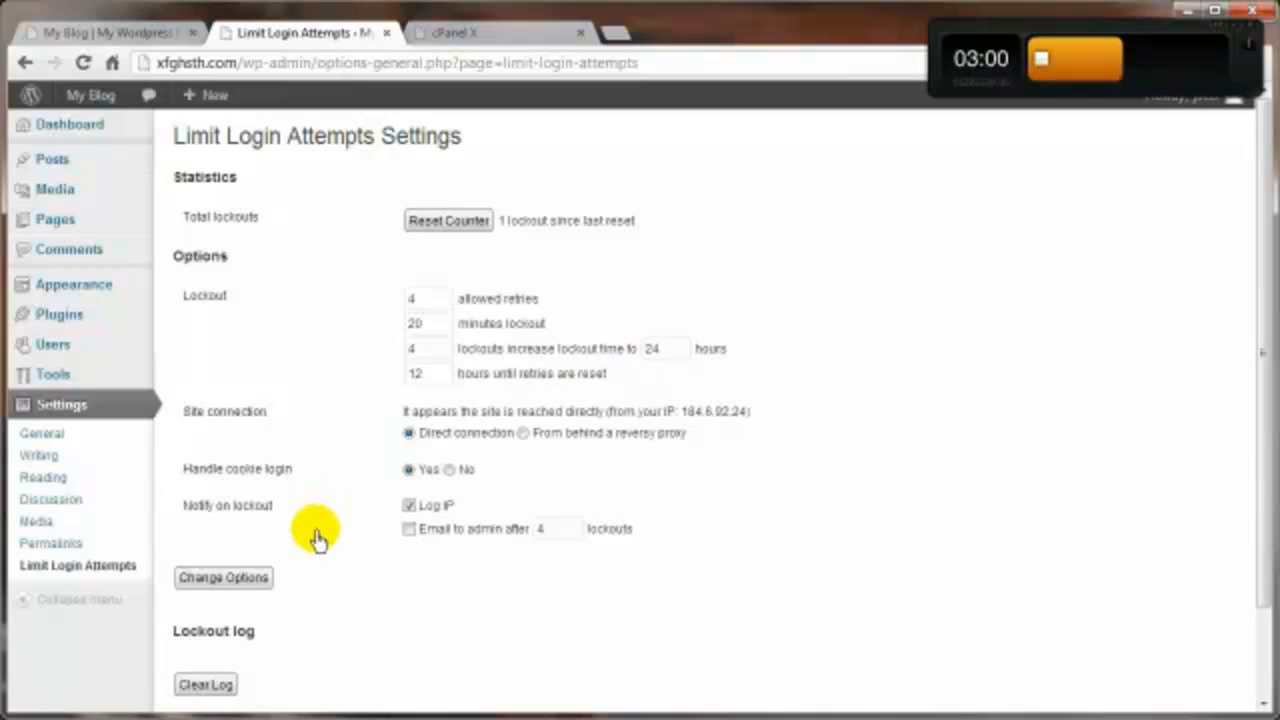
click(409, 529)
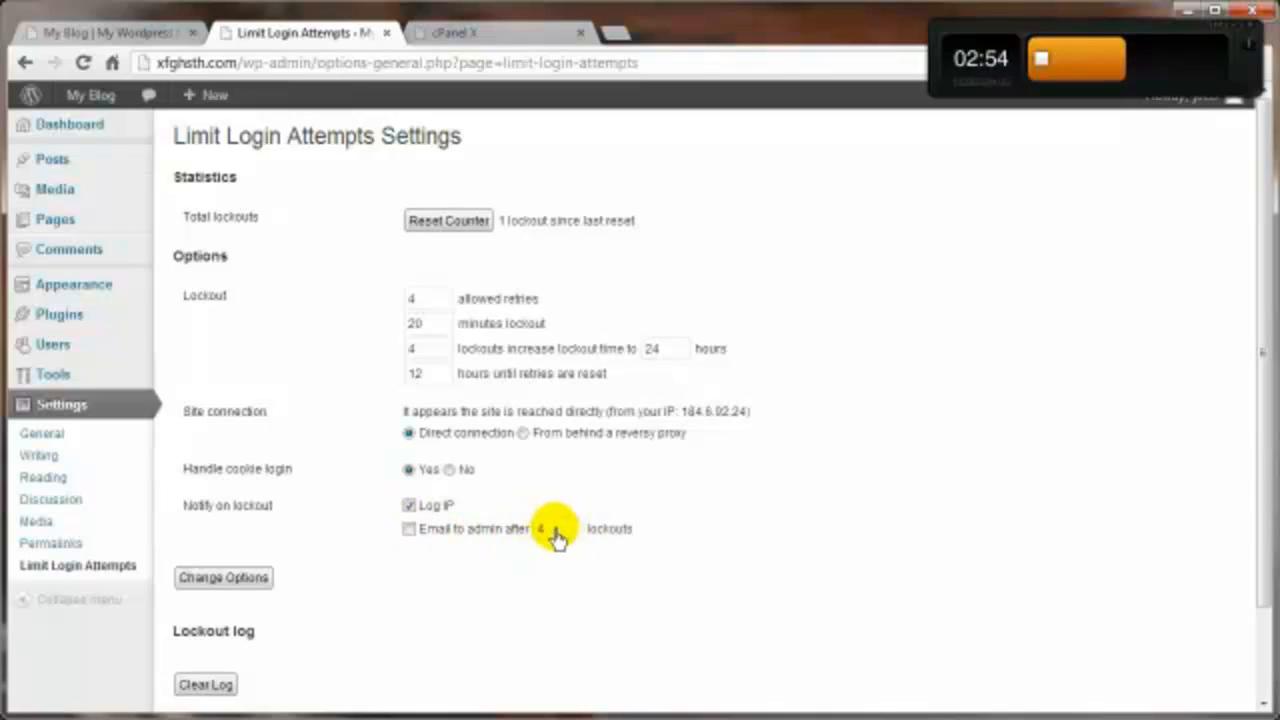
- Enable the email notification to the admin after 4 lockouts and review the lockout log
click(409, 530)
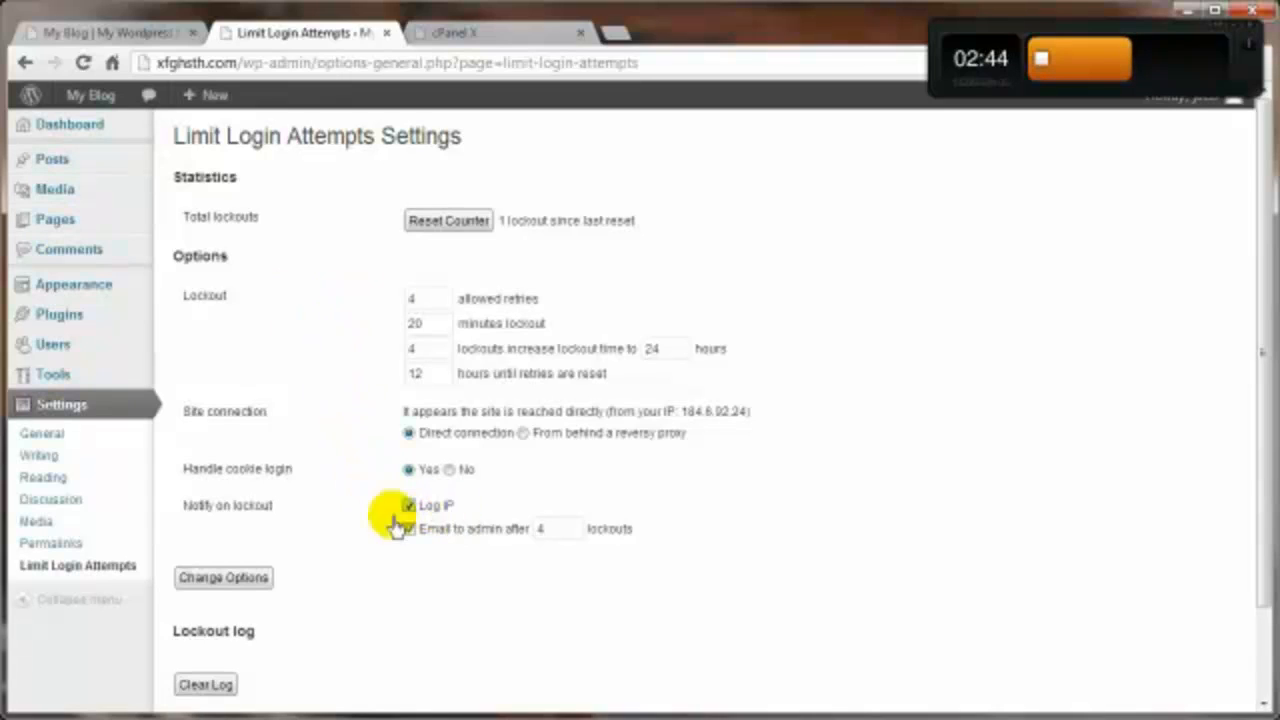
scroll(290, 605, down, 2)
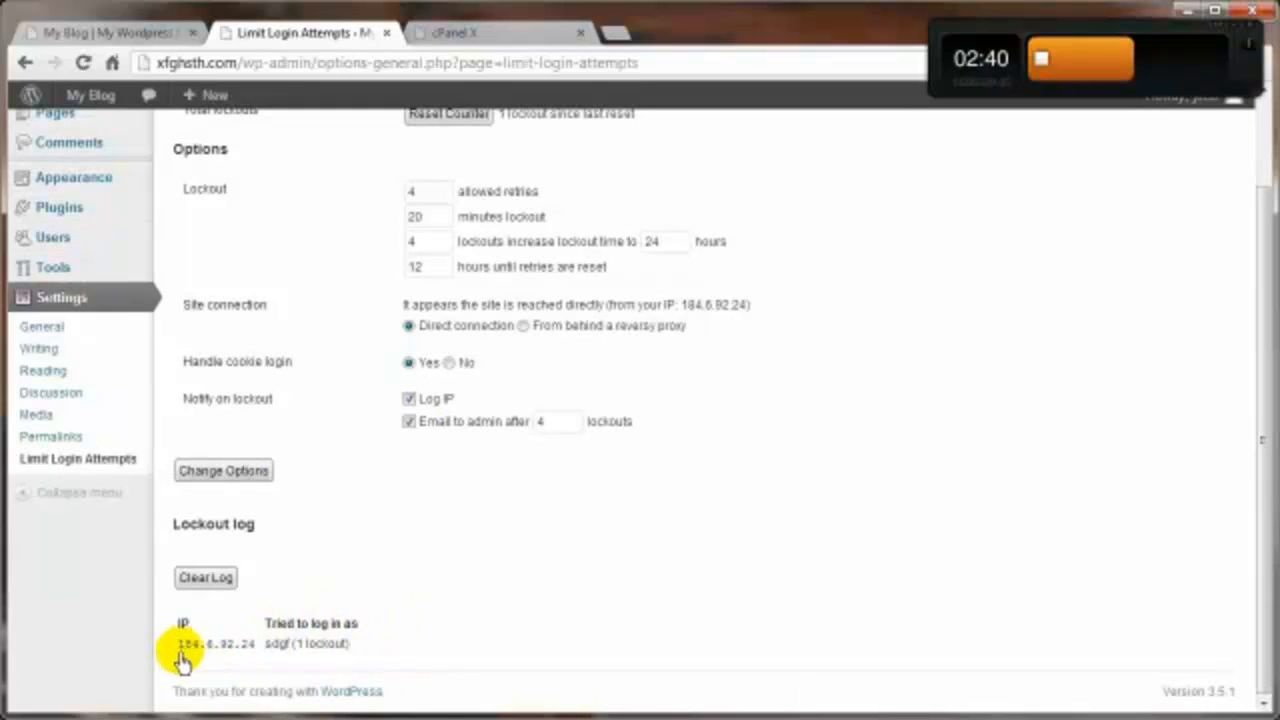
scroll(458, 632, up, 2)
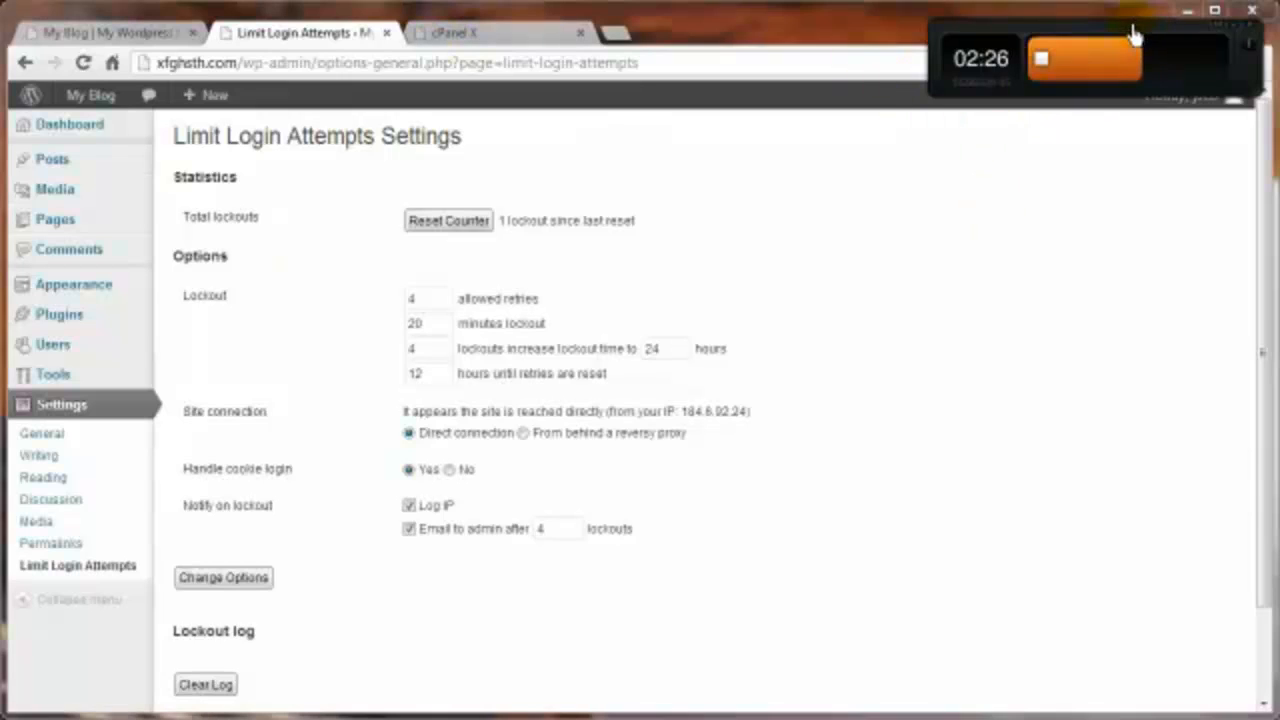
- Move the timer clear of the account menu and log out of the WordPress dashboard
drag(1134, 40, 935, 15)
mouse_move(1185, 95)
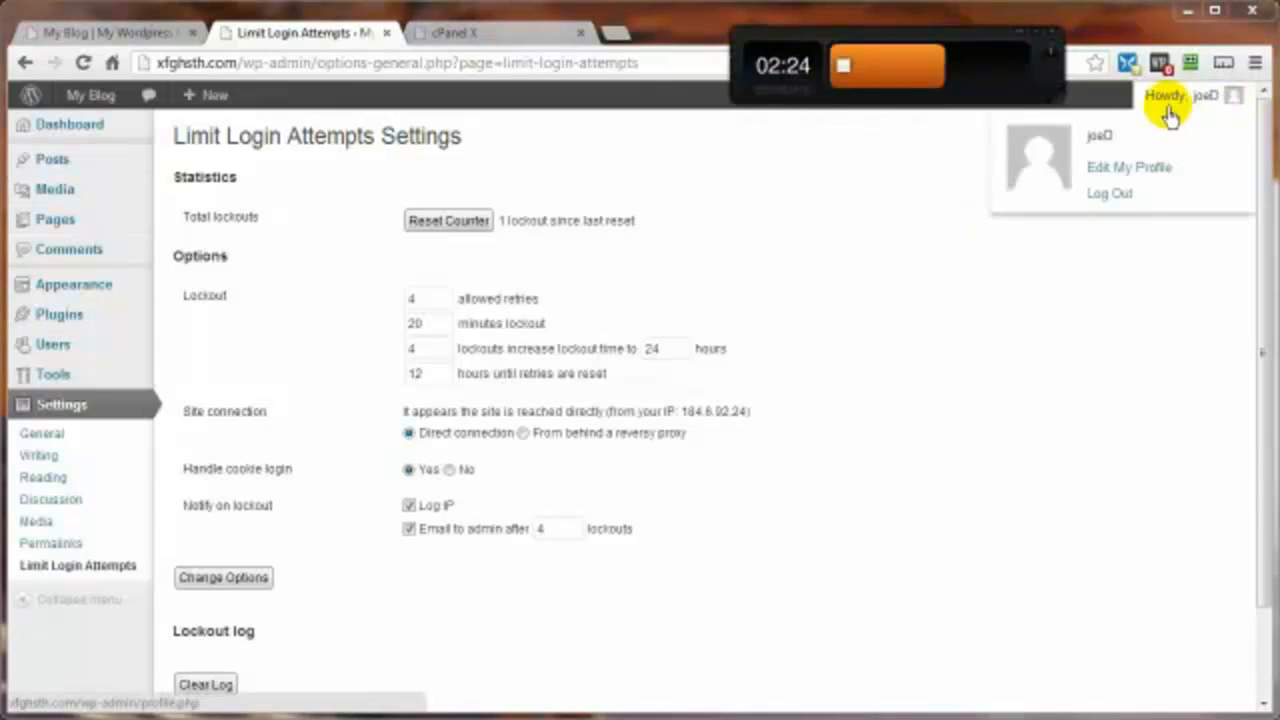
click(1115, 197)
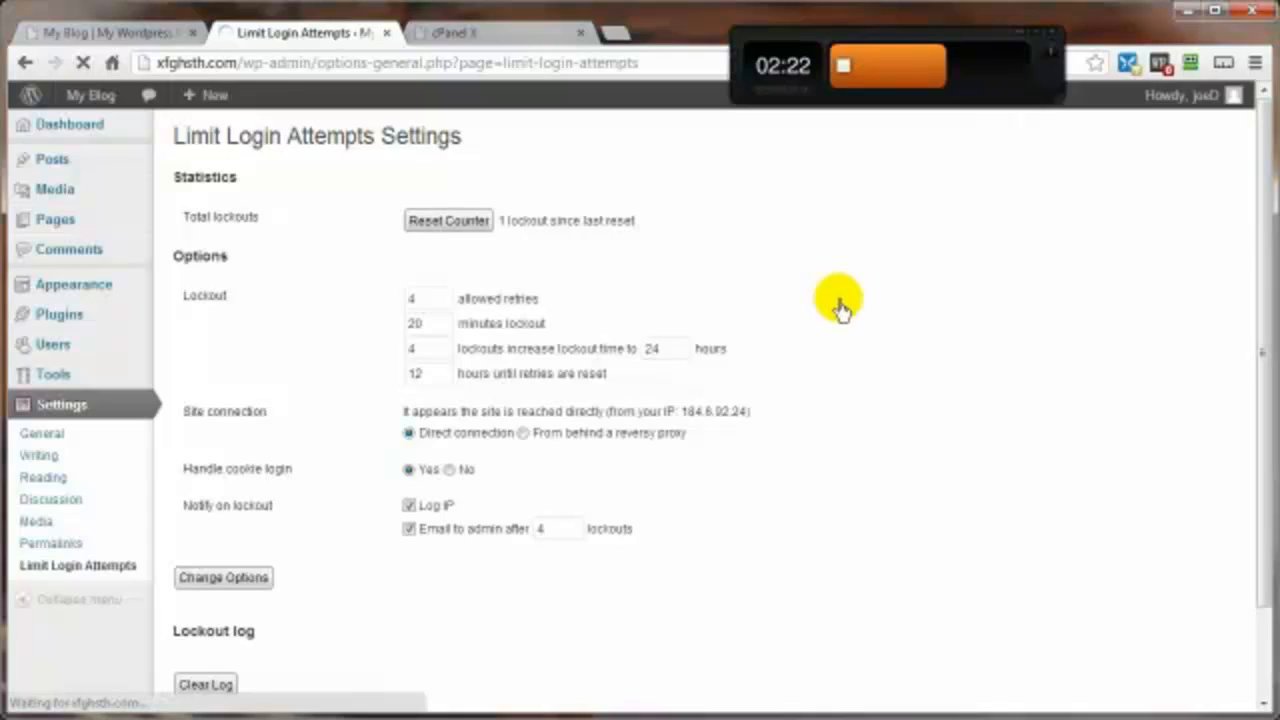
- Test the login limit by trying to log in with the invalid username xfgh and a wrong password
drag(574, 403, 410, 408)
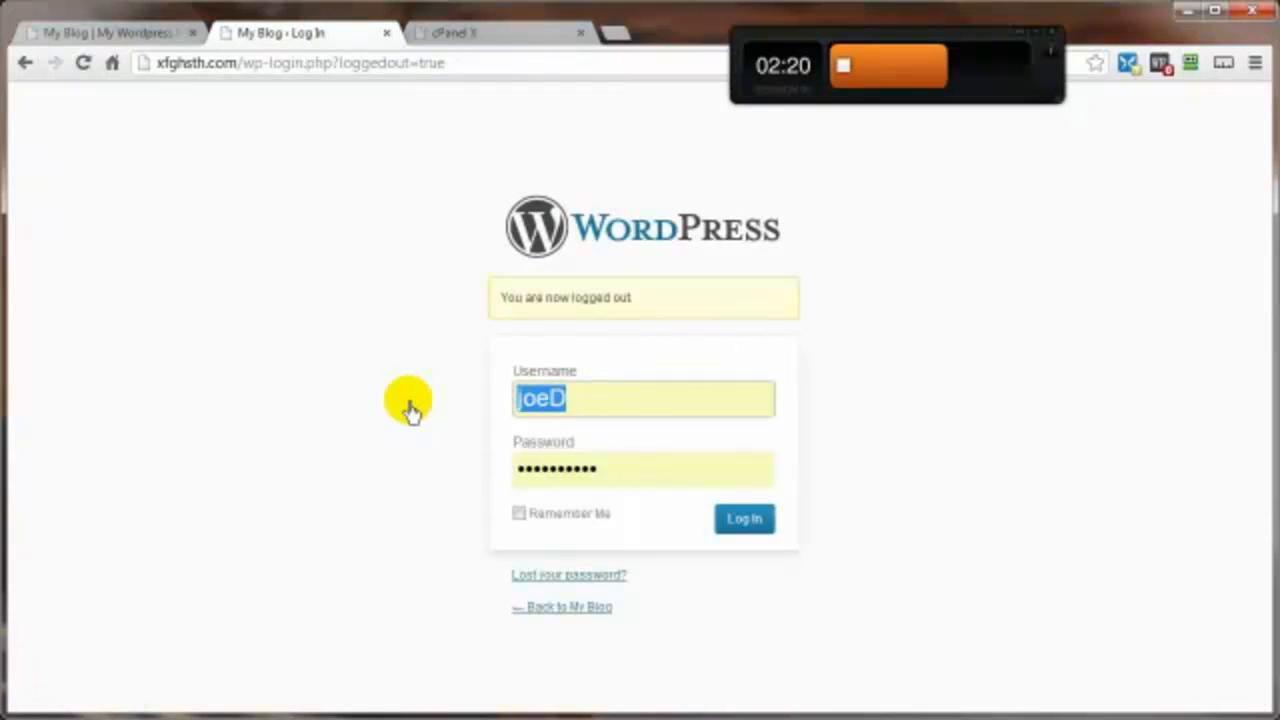
text(xfgh)
click(570, 470)
text(•••••)
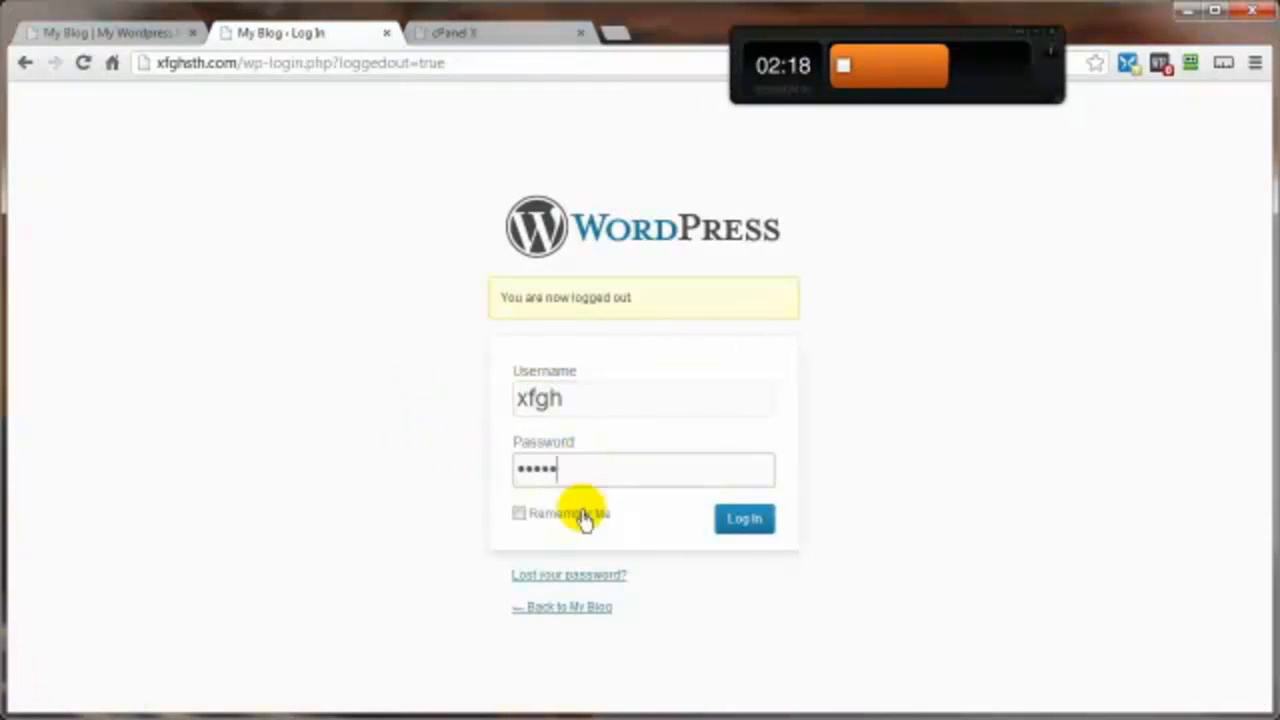
click(741, 522)
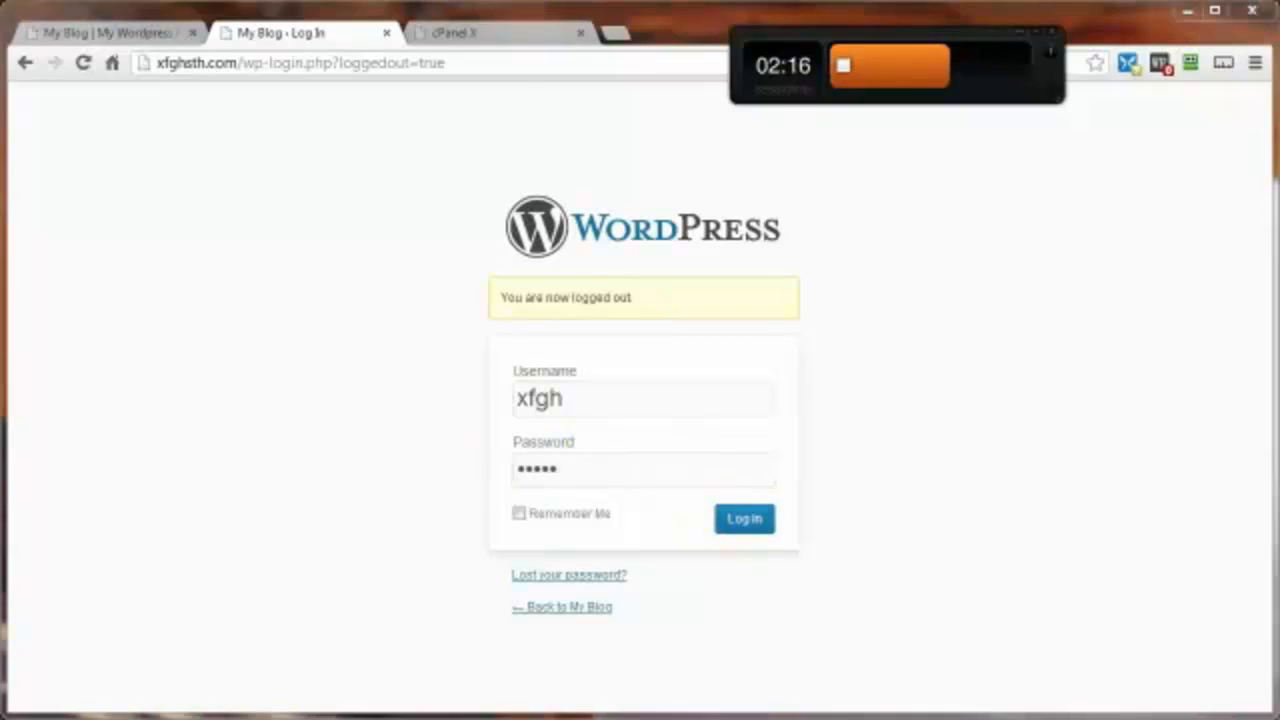
click(740, 522)
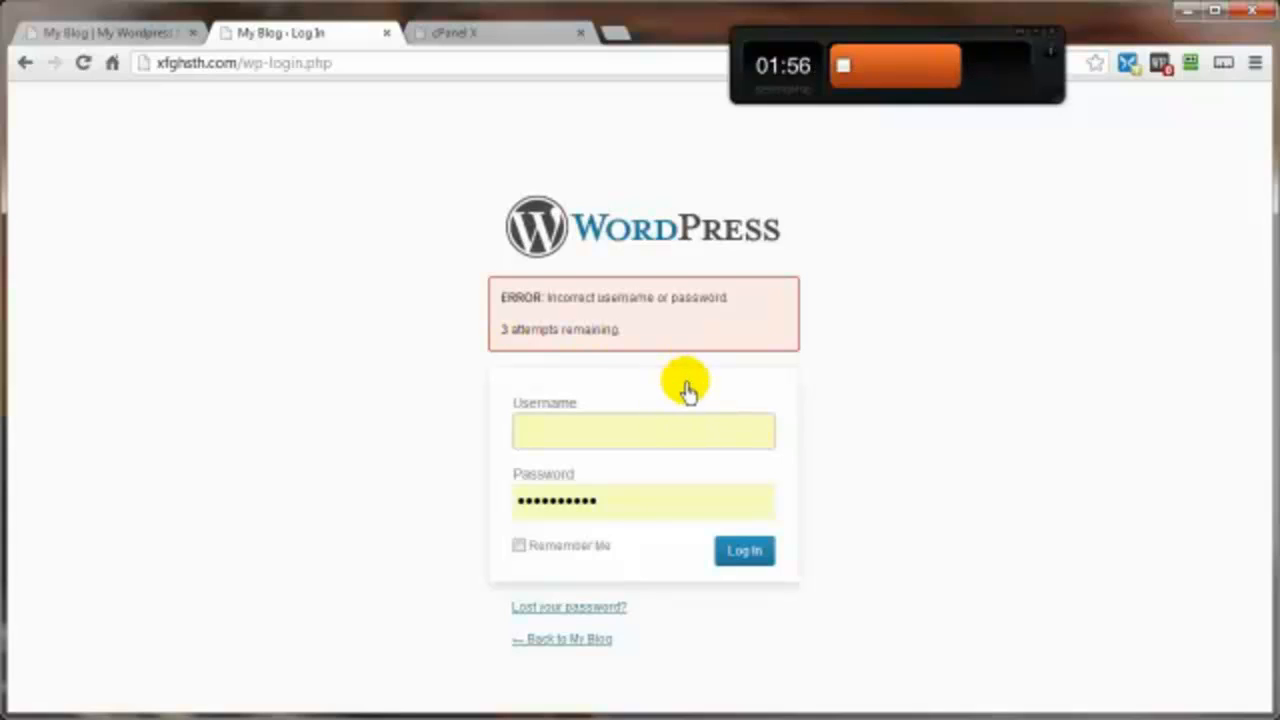
- Switch to cPanel, launch its File Manager and open the public_html/wp-content/plugins folder
click(484, 46)
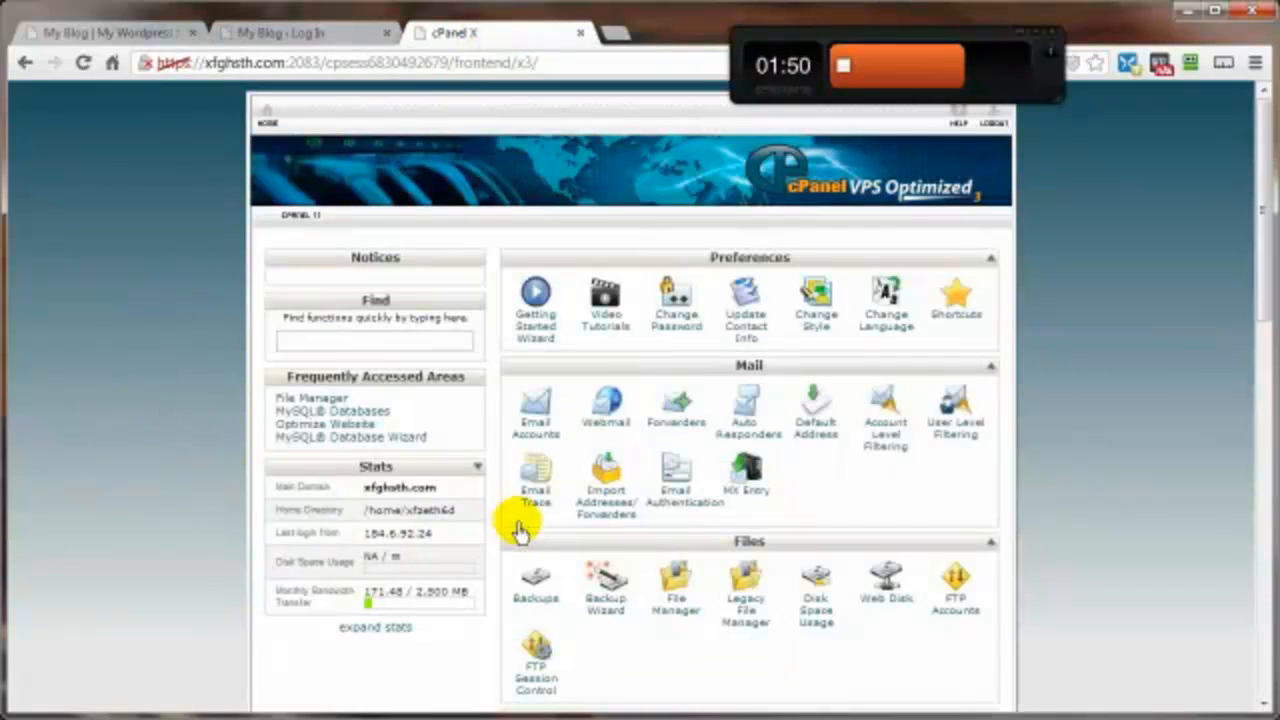
click(678, 608)
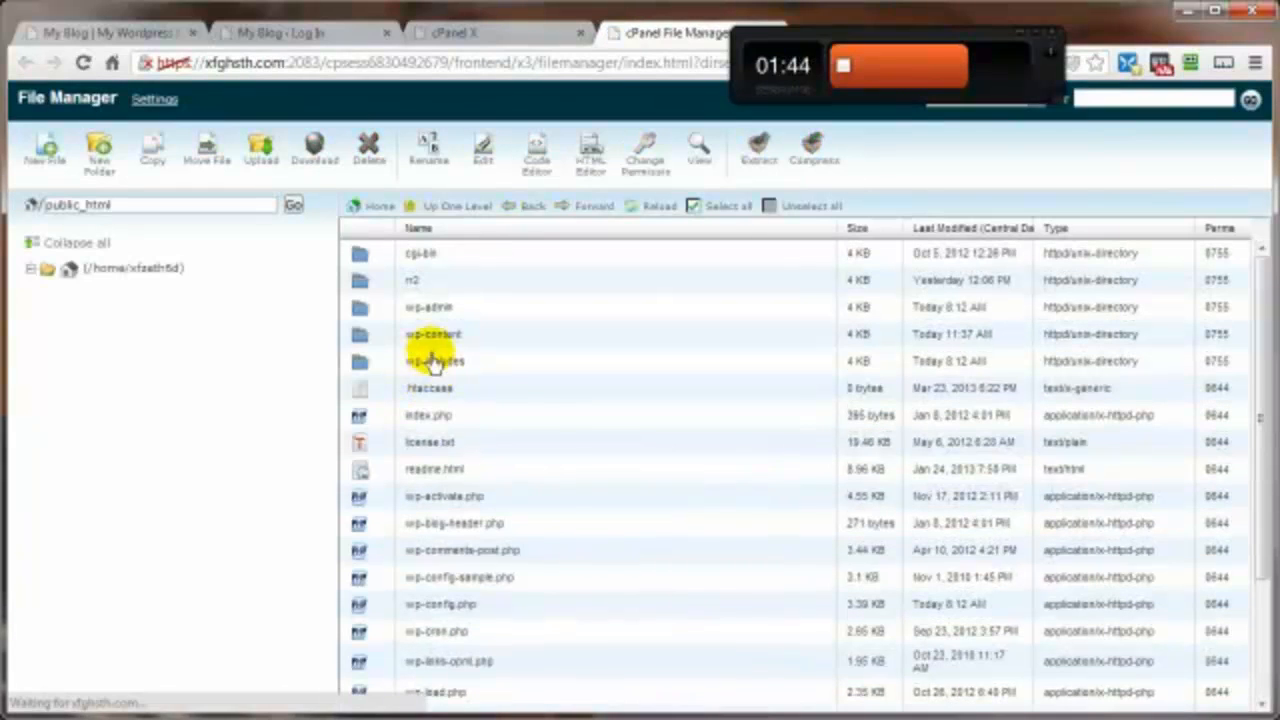
double_click(382, 336)
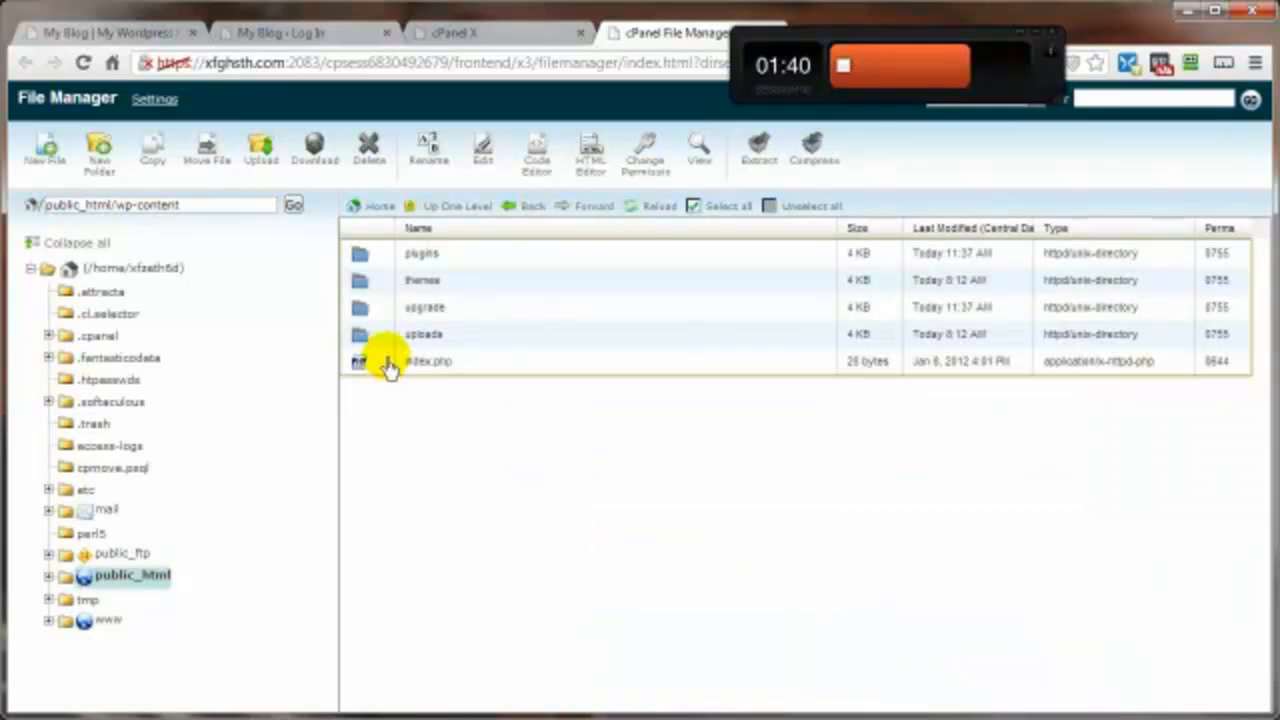
double_click(382, 258)
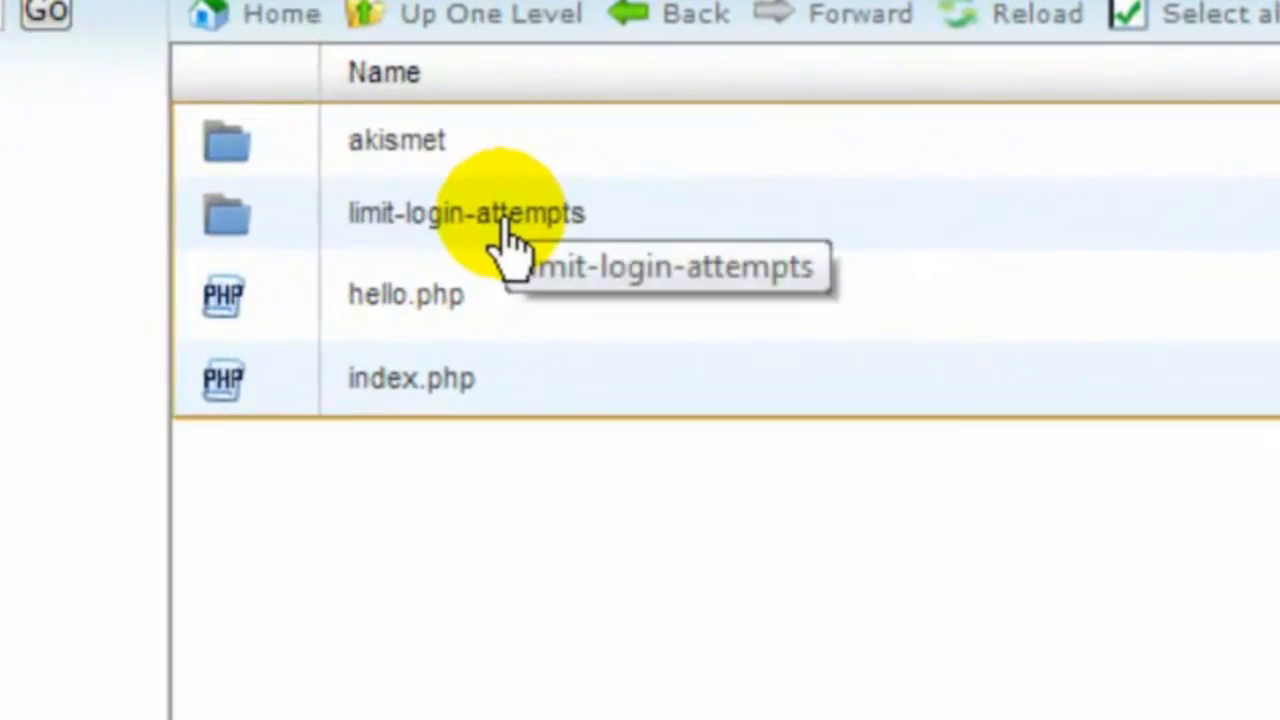
- Rename the limit-login-attempts plugin folder to limit-login-attempts1, and check the folder and the WordPress login page
right_click(510, 242)
click(614, 420)
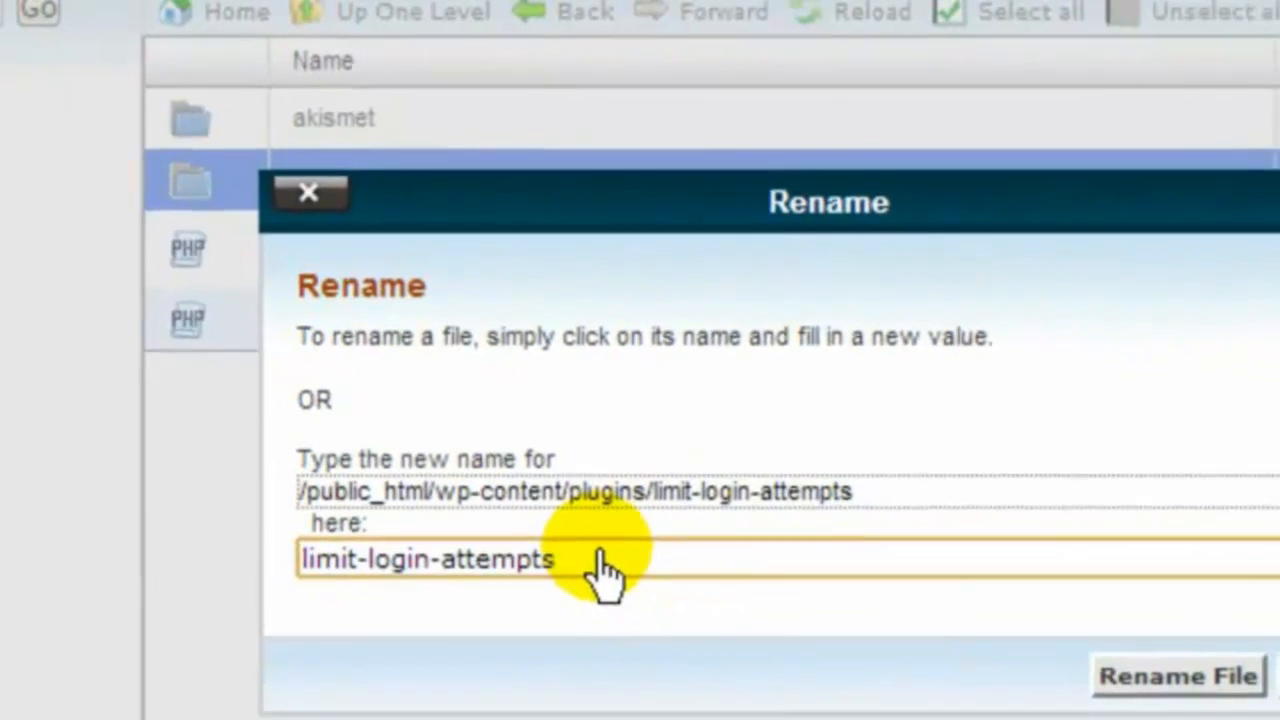
text(1)
click(1150, 677)
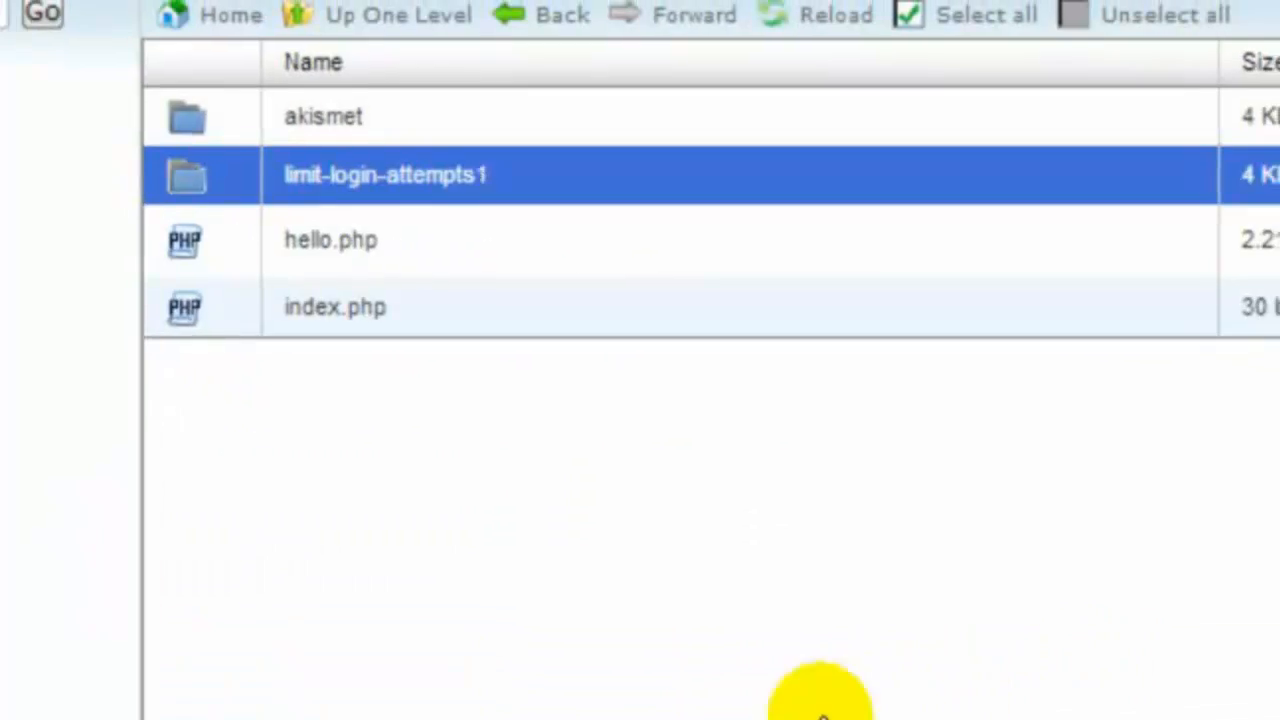
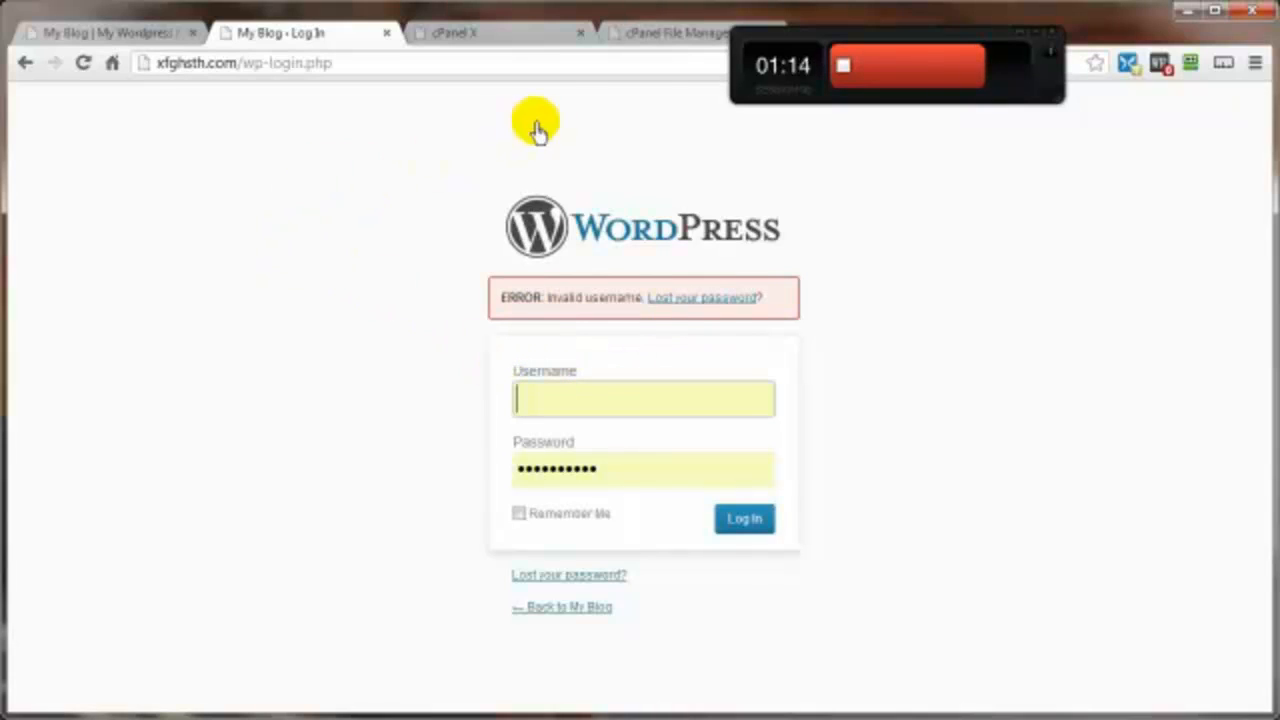
click(648, 36)
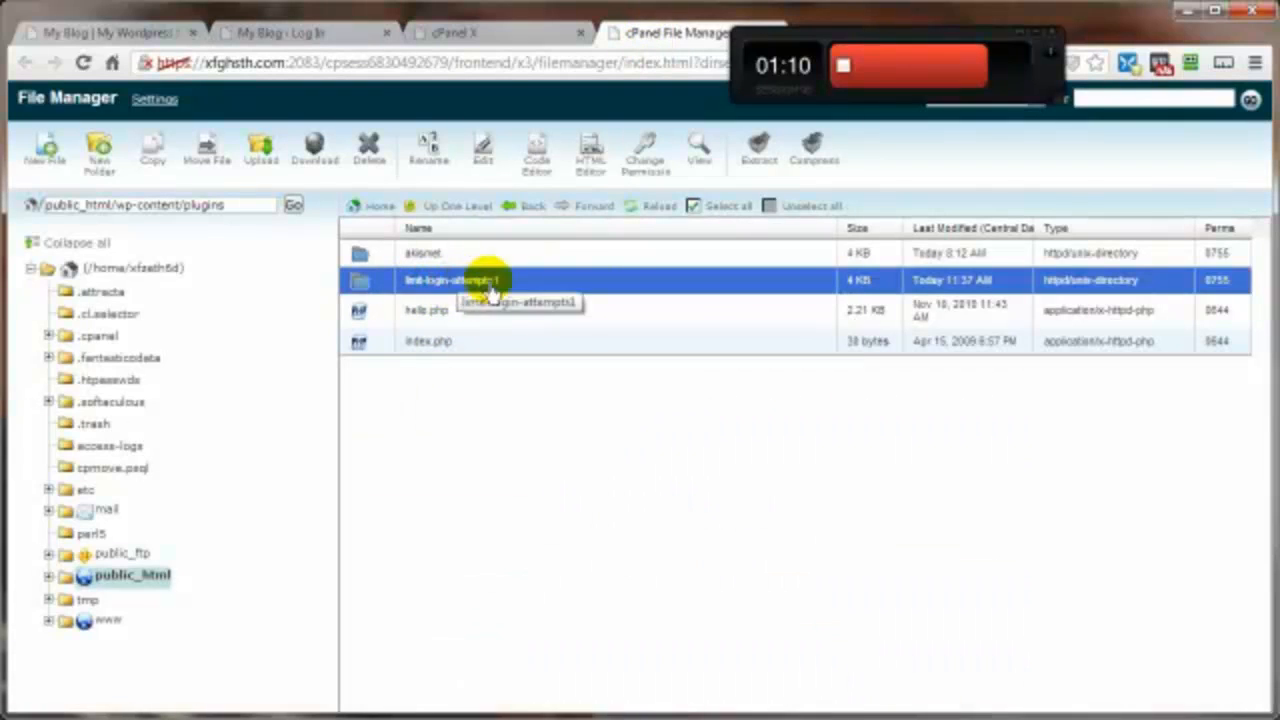
click(290, 33)
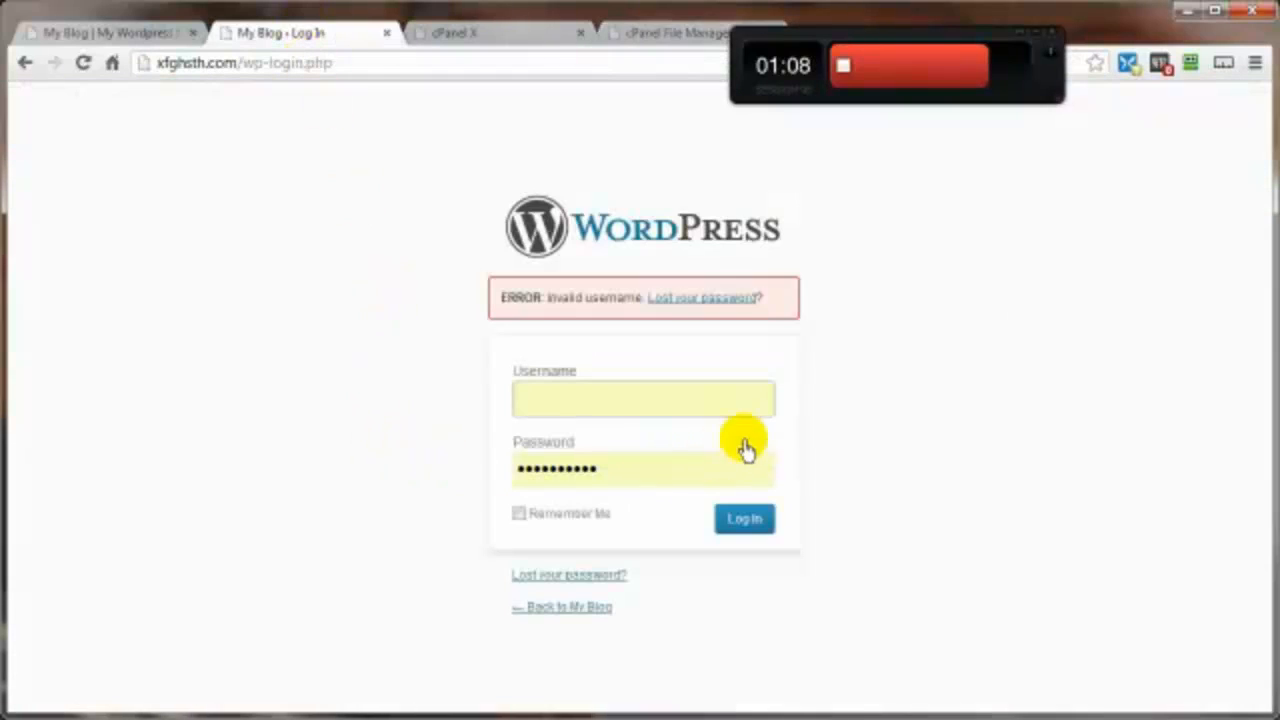